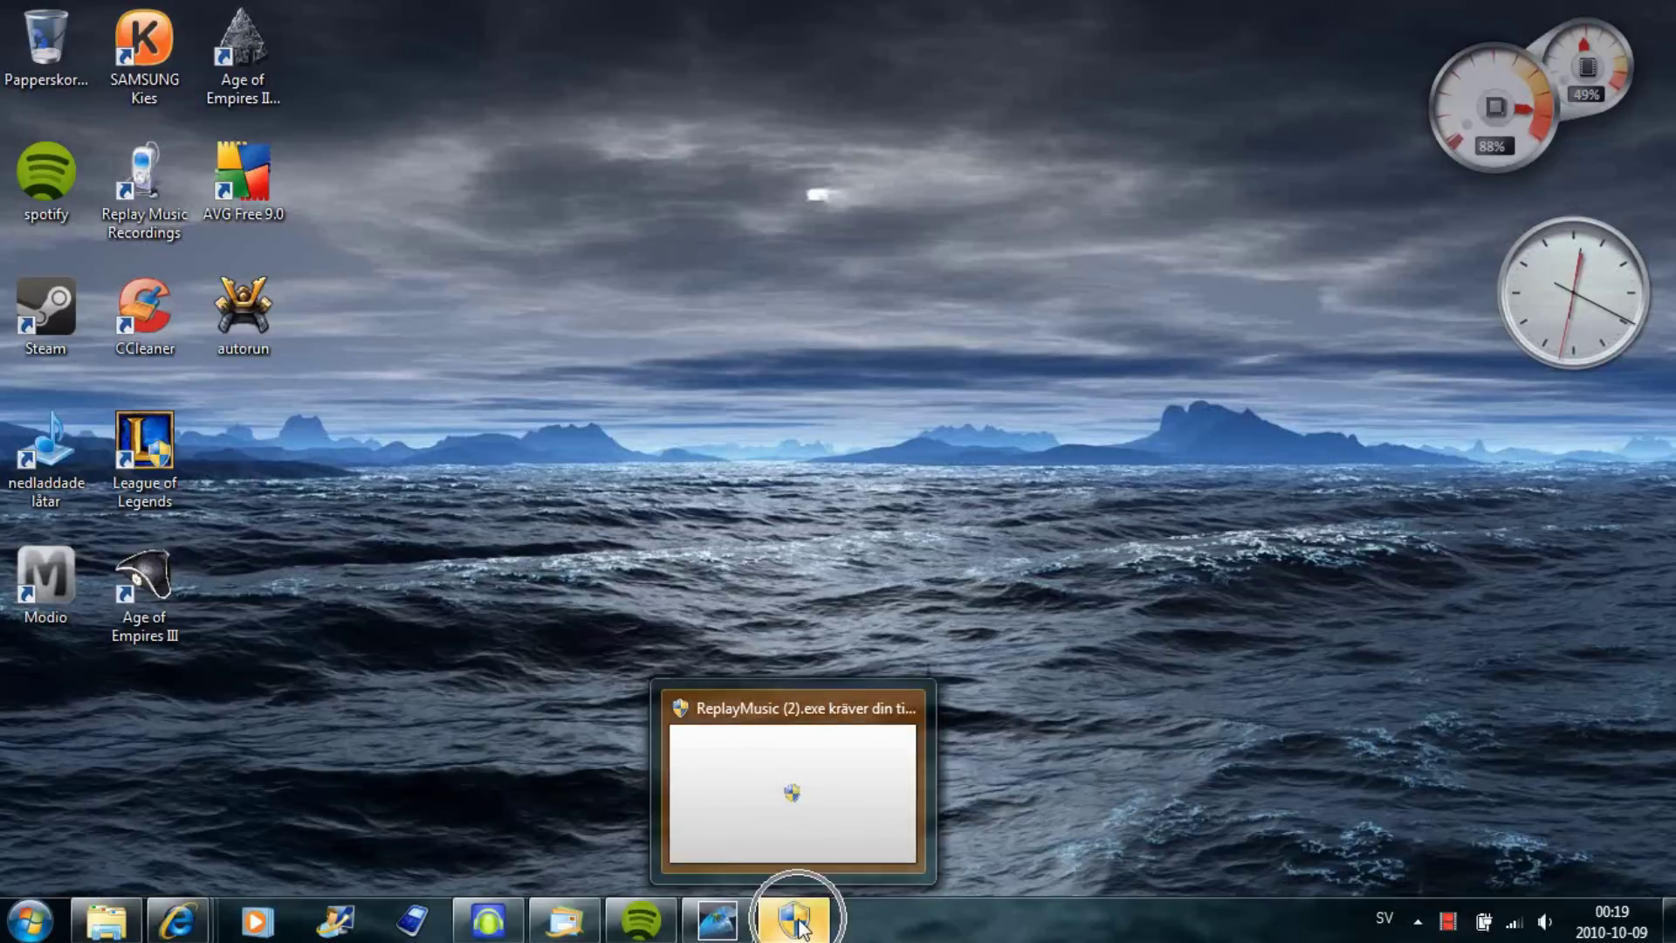
Step: Bring up the pending permission request for ReplayMusic (2).exe and let Replay Music start
left_click(796, 921)
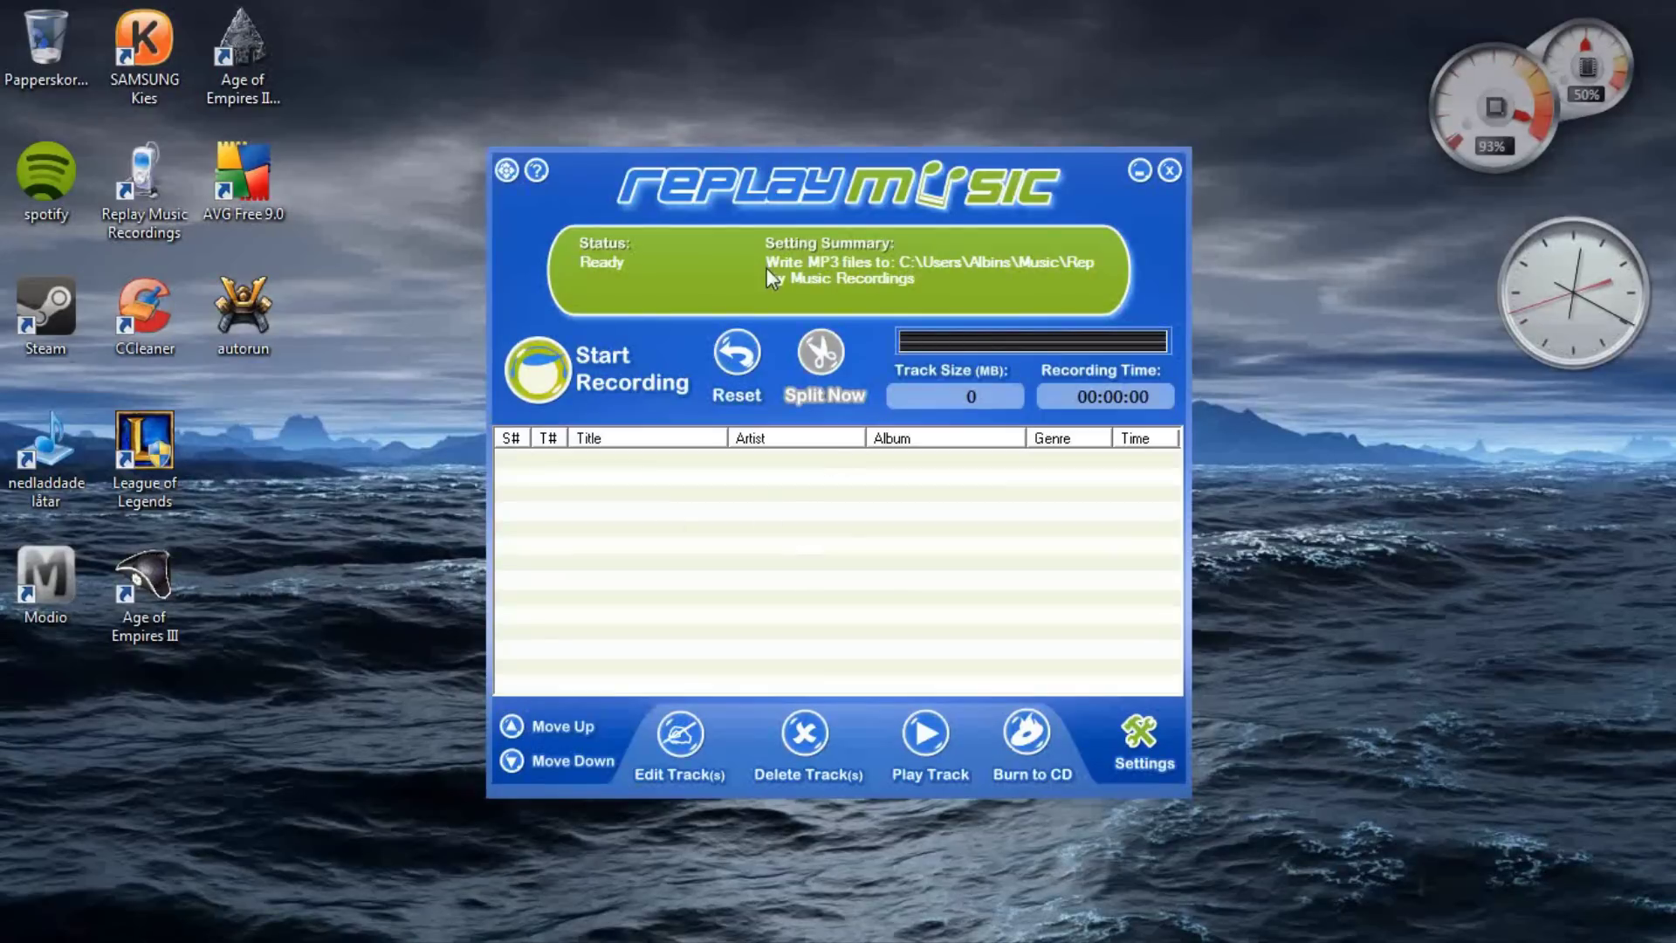
Step: Switch to Spotify and sample 4 Minutes and What Goes Around...Comes Around from the R&B/Hip Hop playlist, pausing playback
left_click(640, 921)
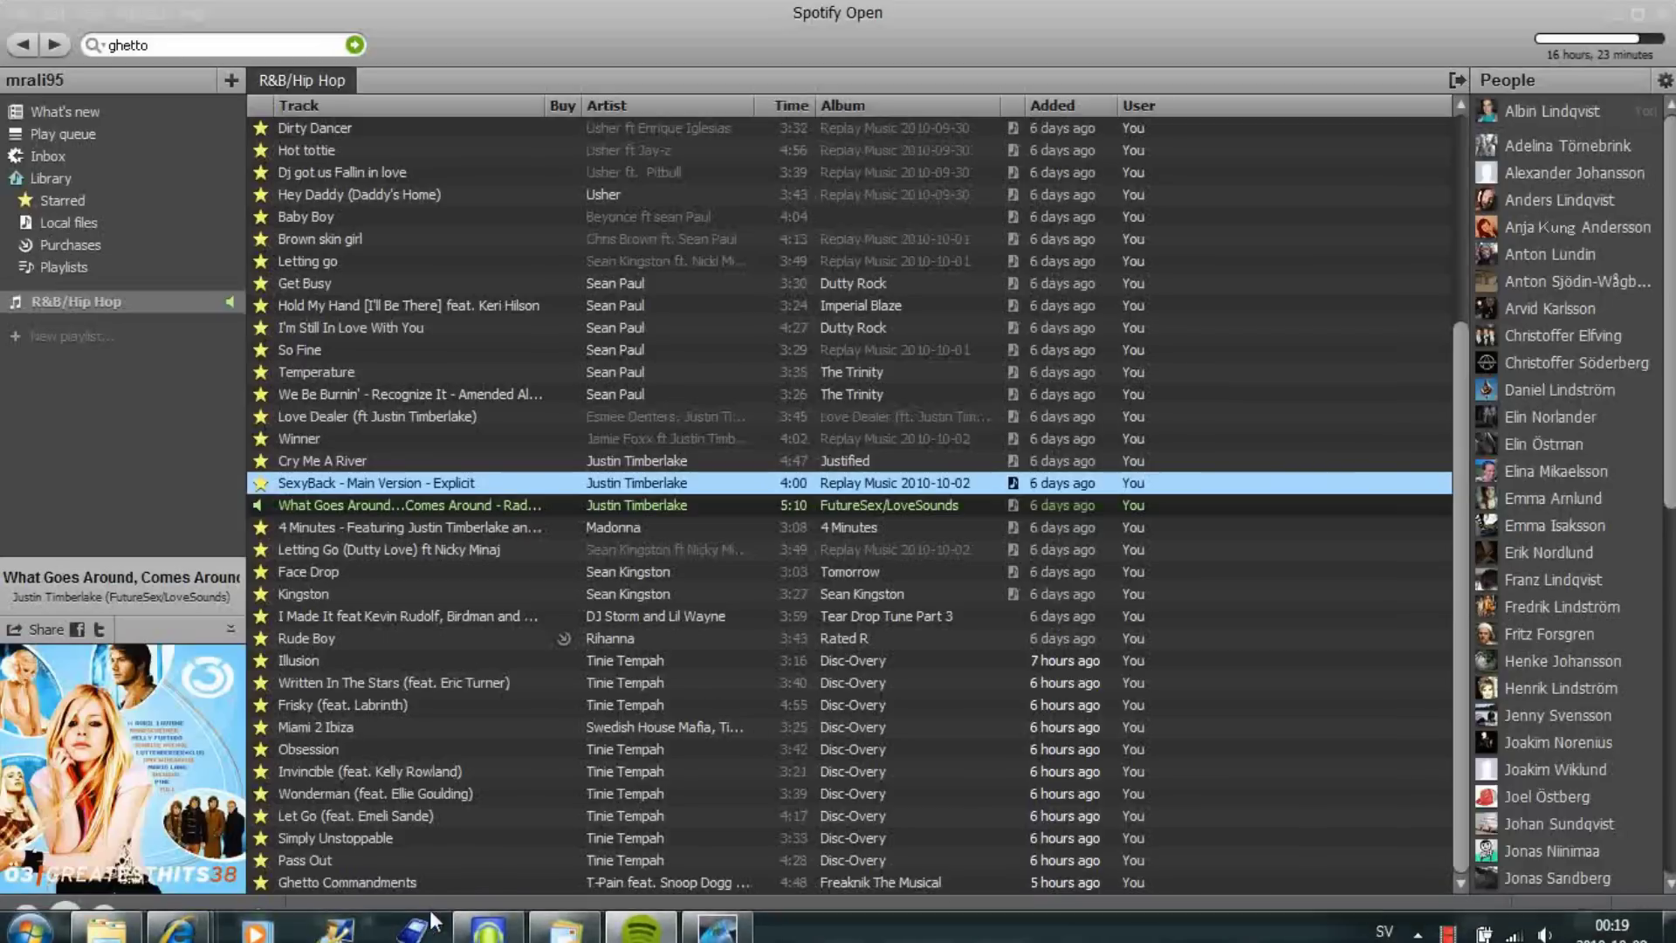
double_click(407, 527)
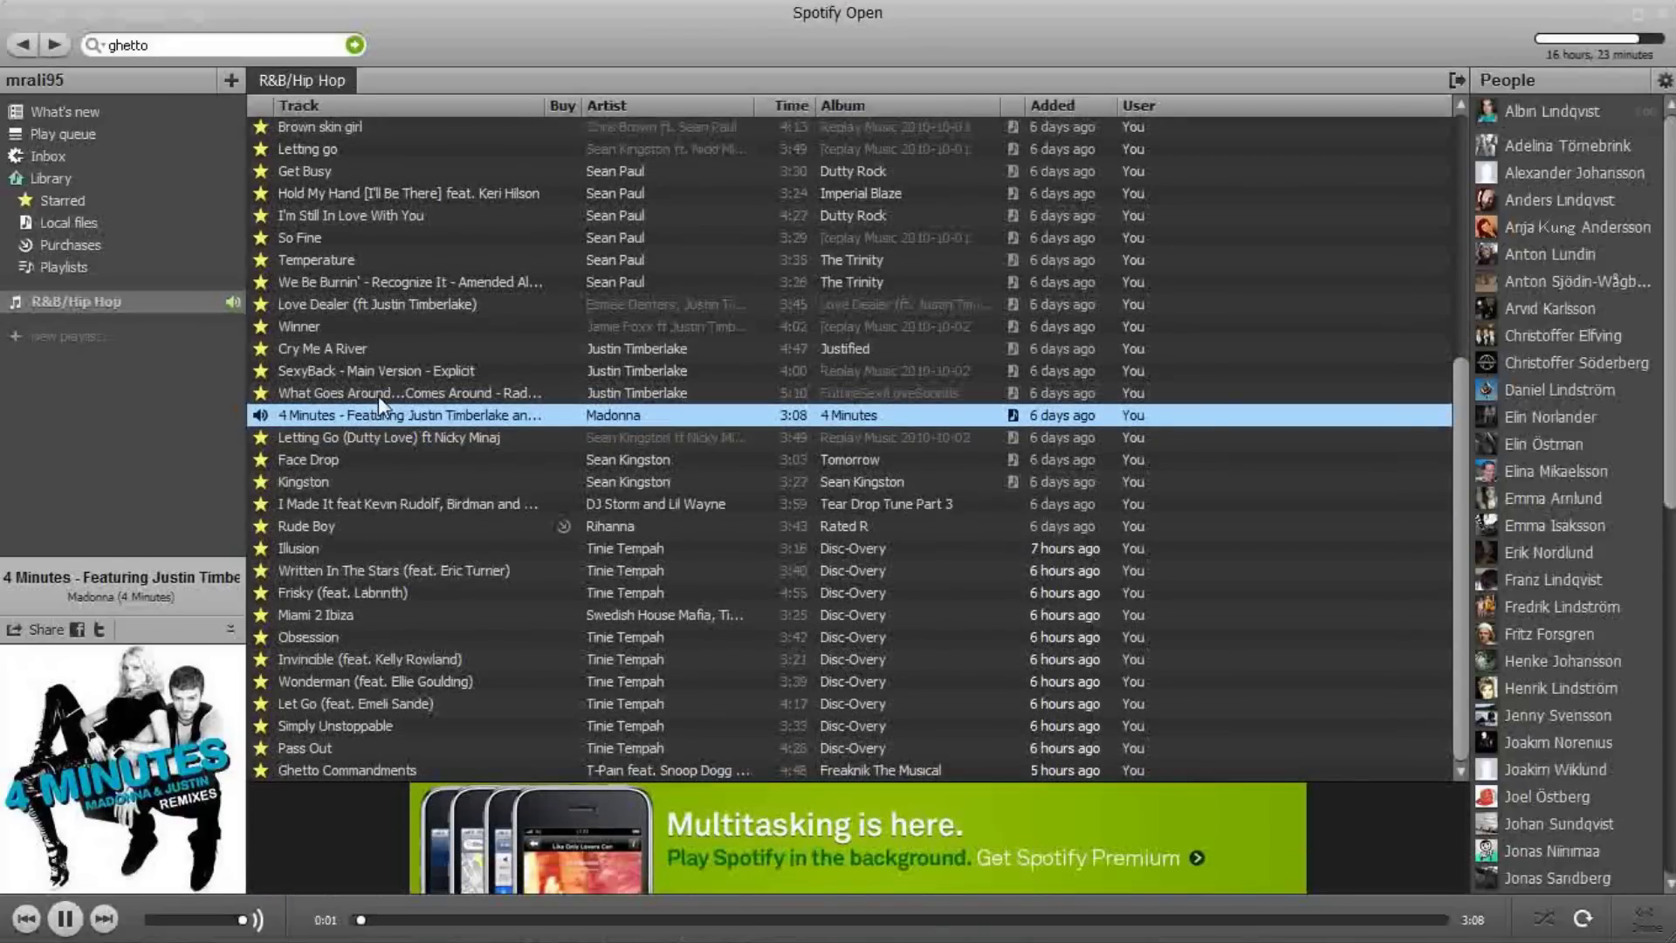
double_click(379, 394)
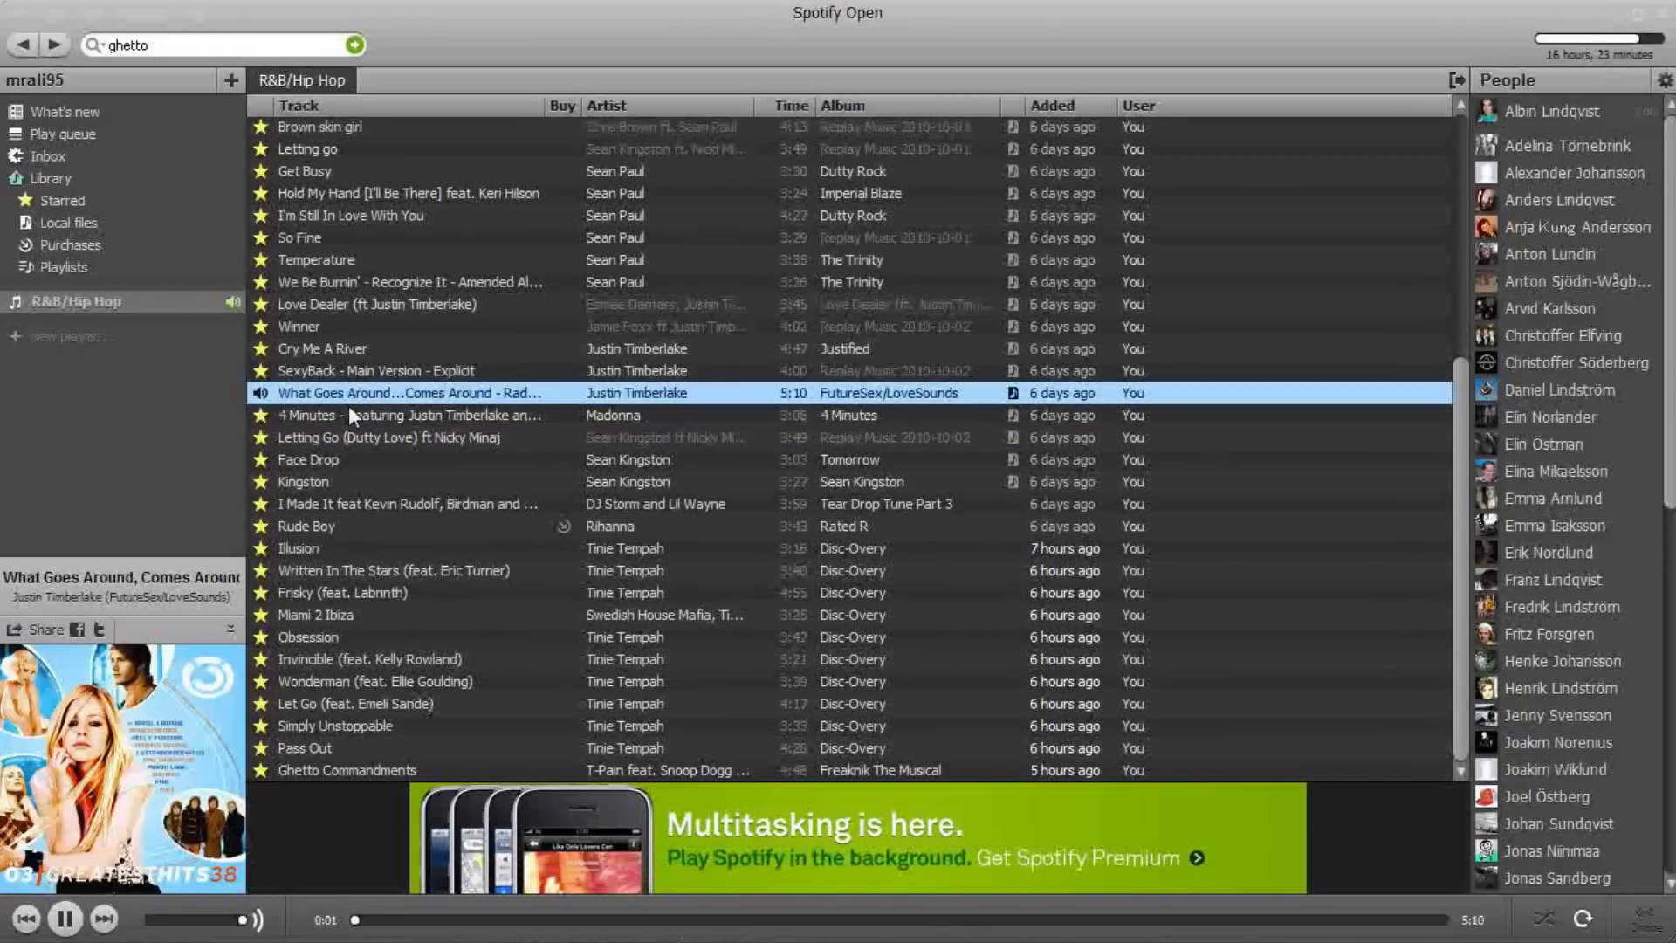
left_click(65, 918)
Step: Play and pause Kingston by Sean Kingston, and play Ghetto Commandments from the same playlist
left_click(417, 526)
double_click(365, 486)
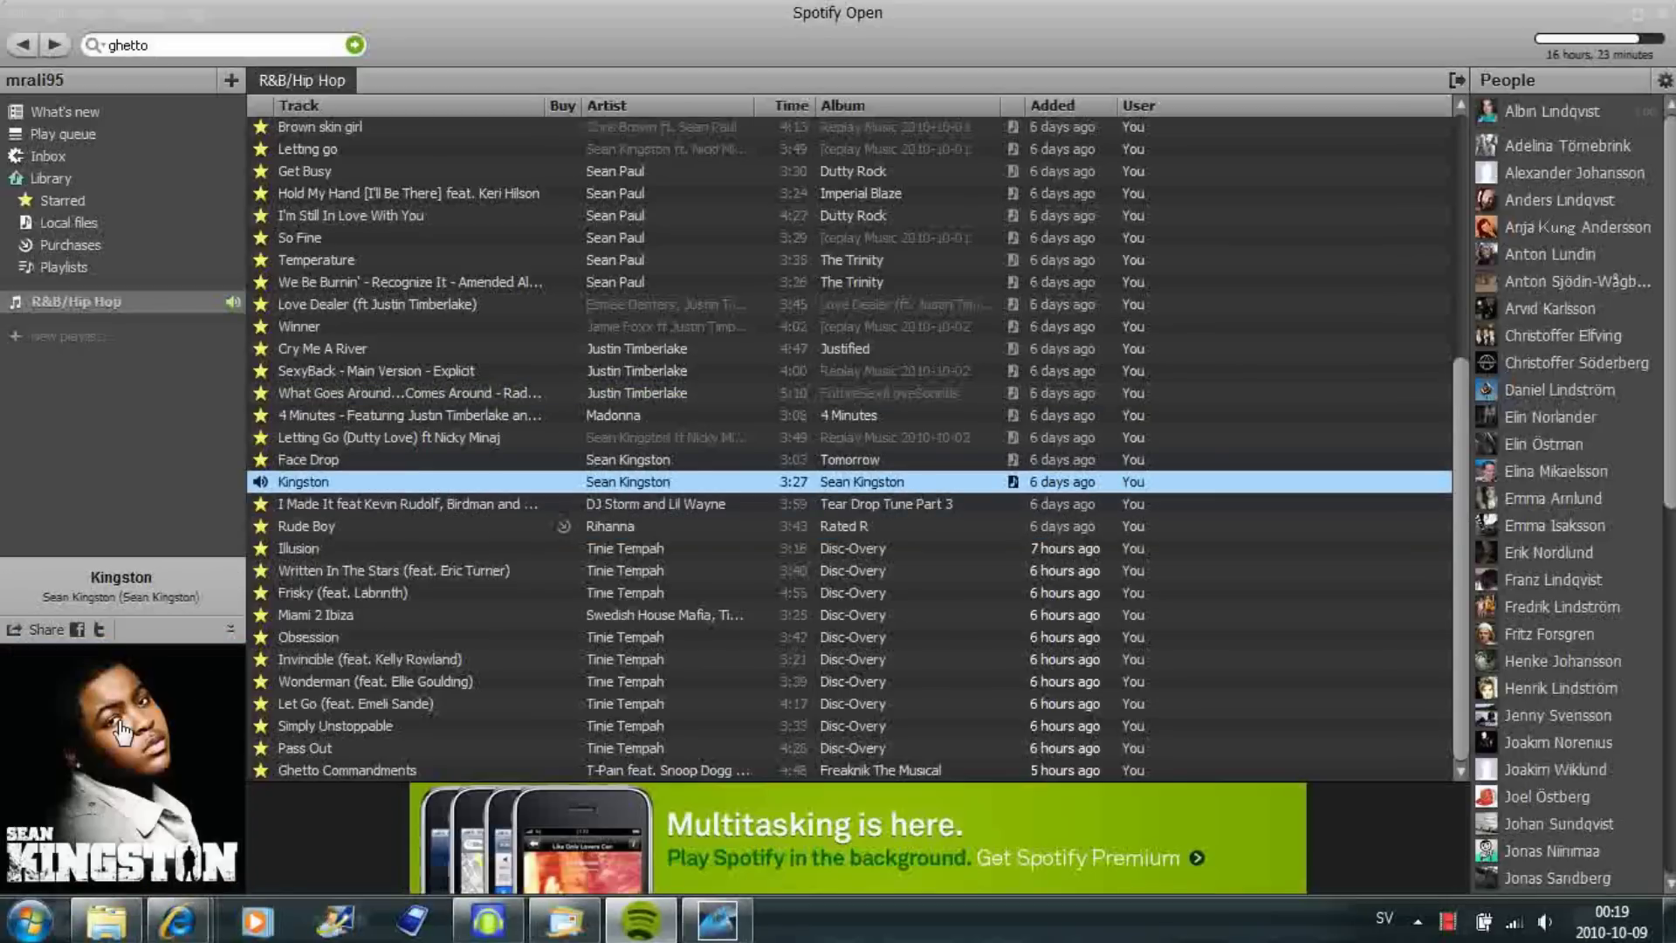
left_click(65, 922)
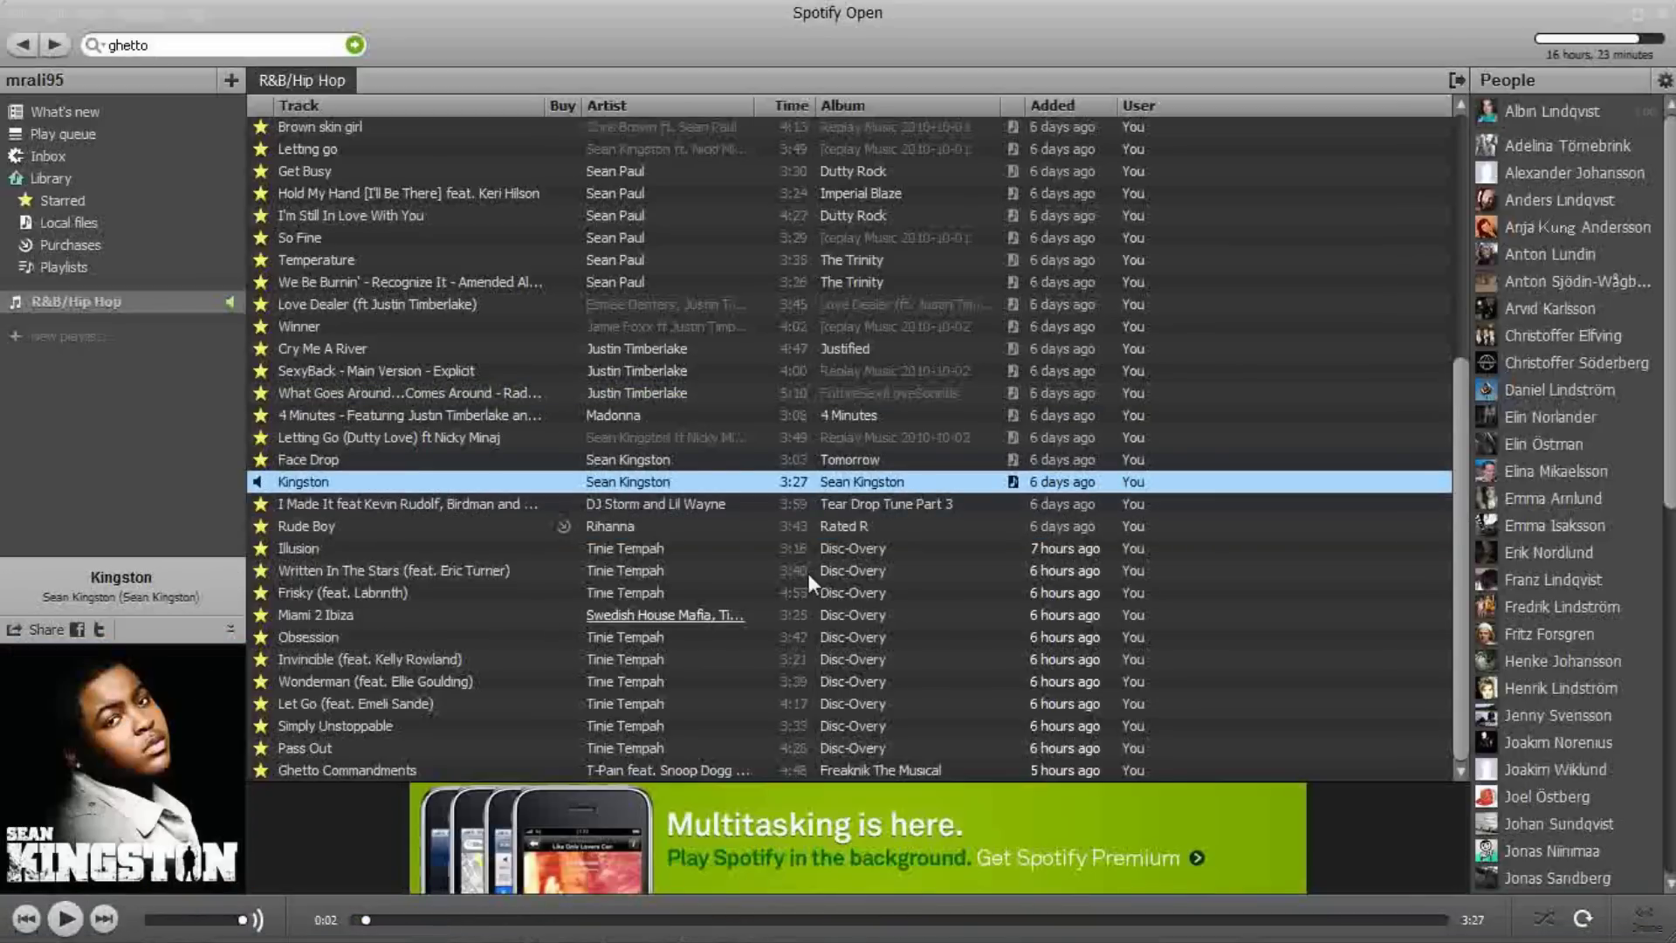
left_click(381, 772)
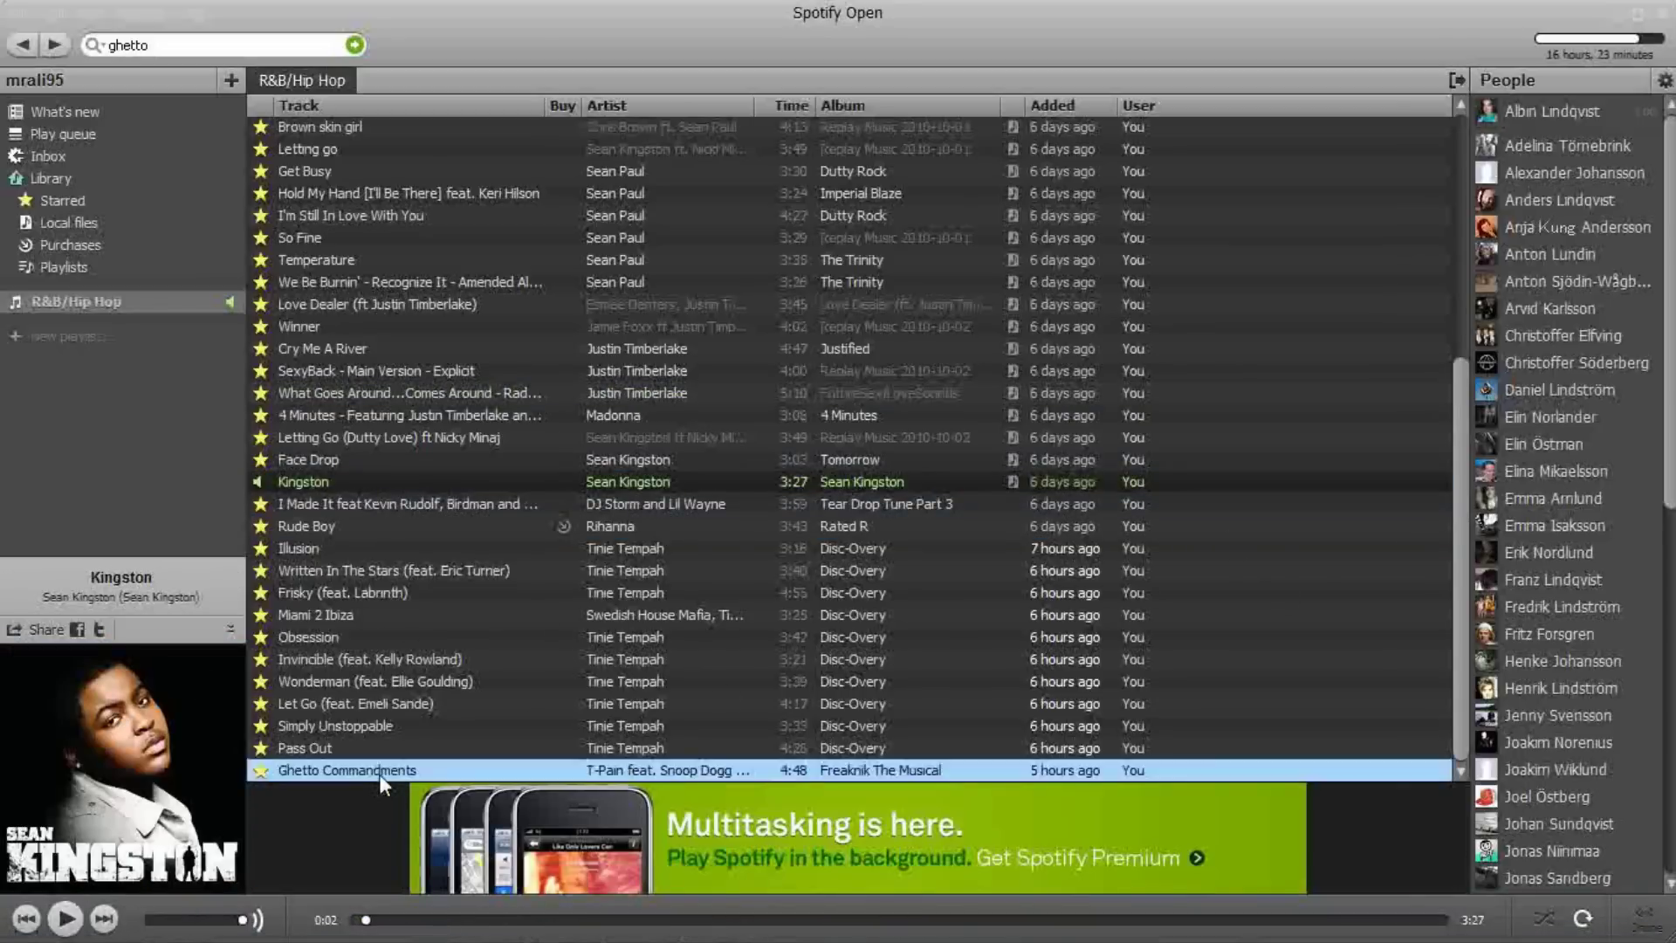
double_click(379, 770)
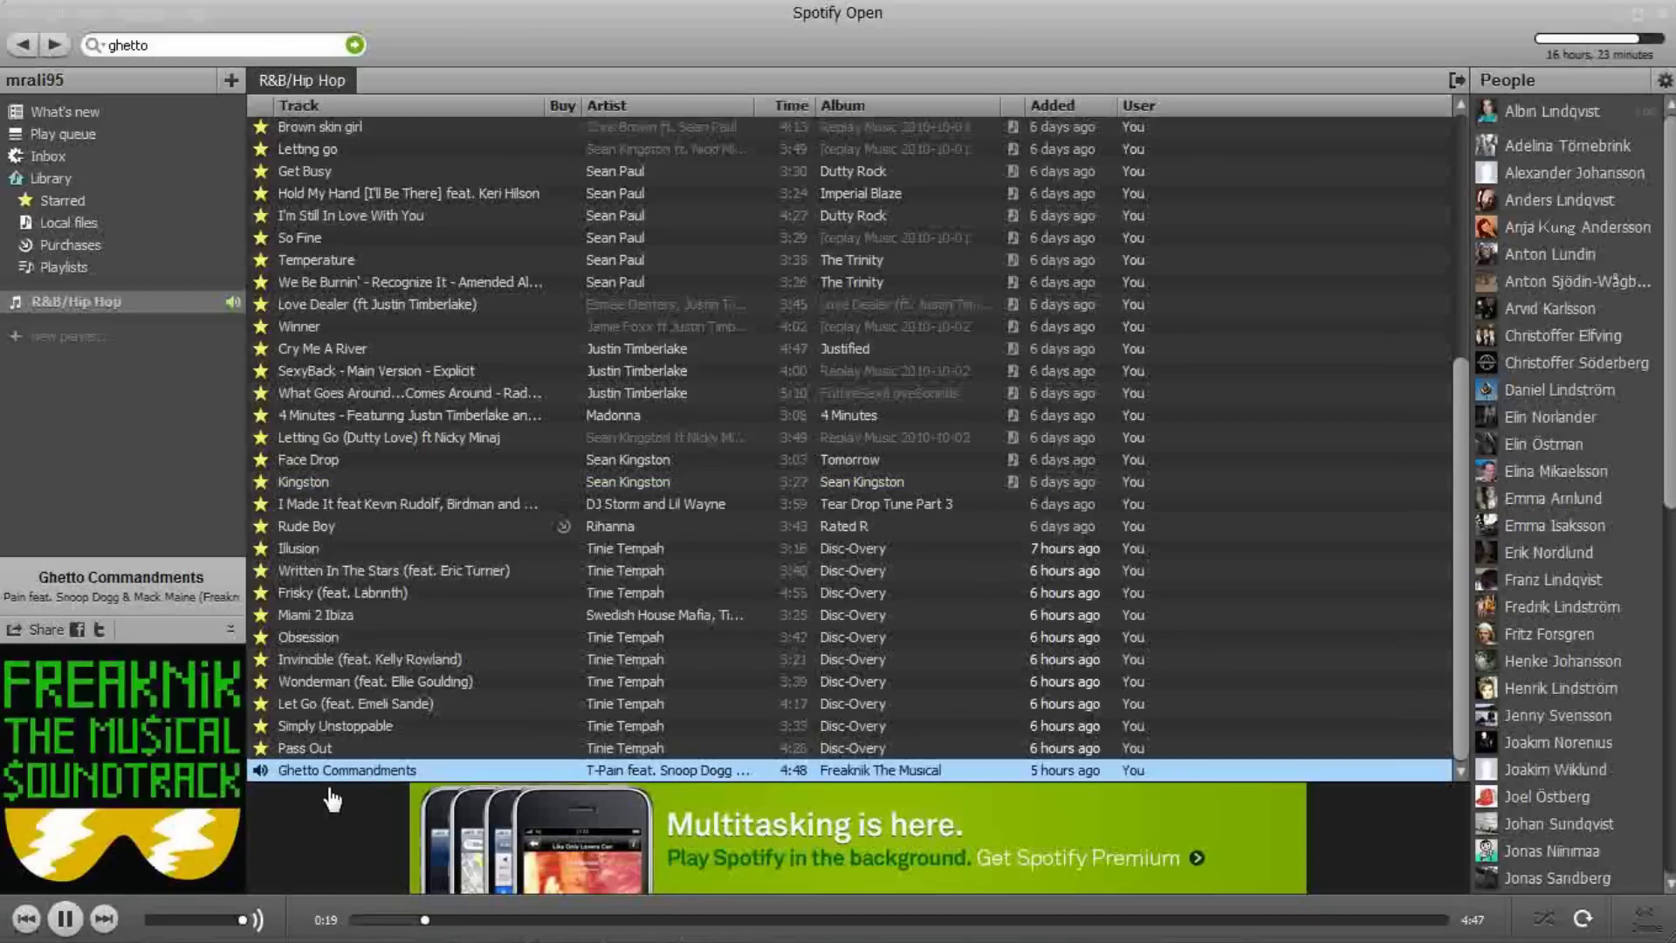
Step: Select Written In The Stars with playback paused, and switch to Replay Music to start a recording
left_click(339, 568)
mouse_move(563, 934)
mouse_move(488, 921)
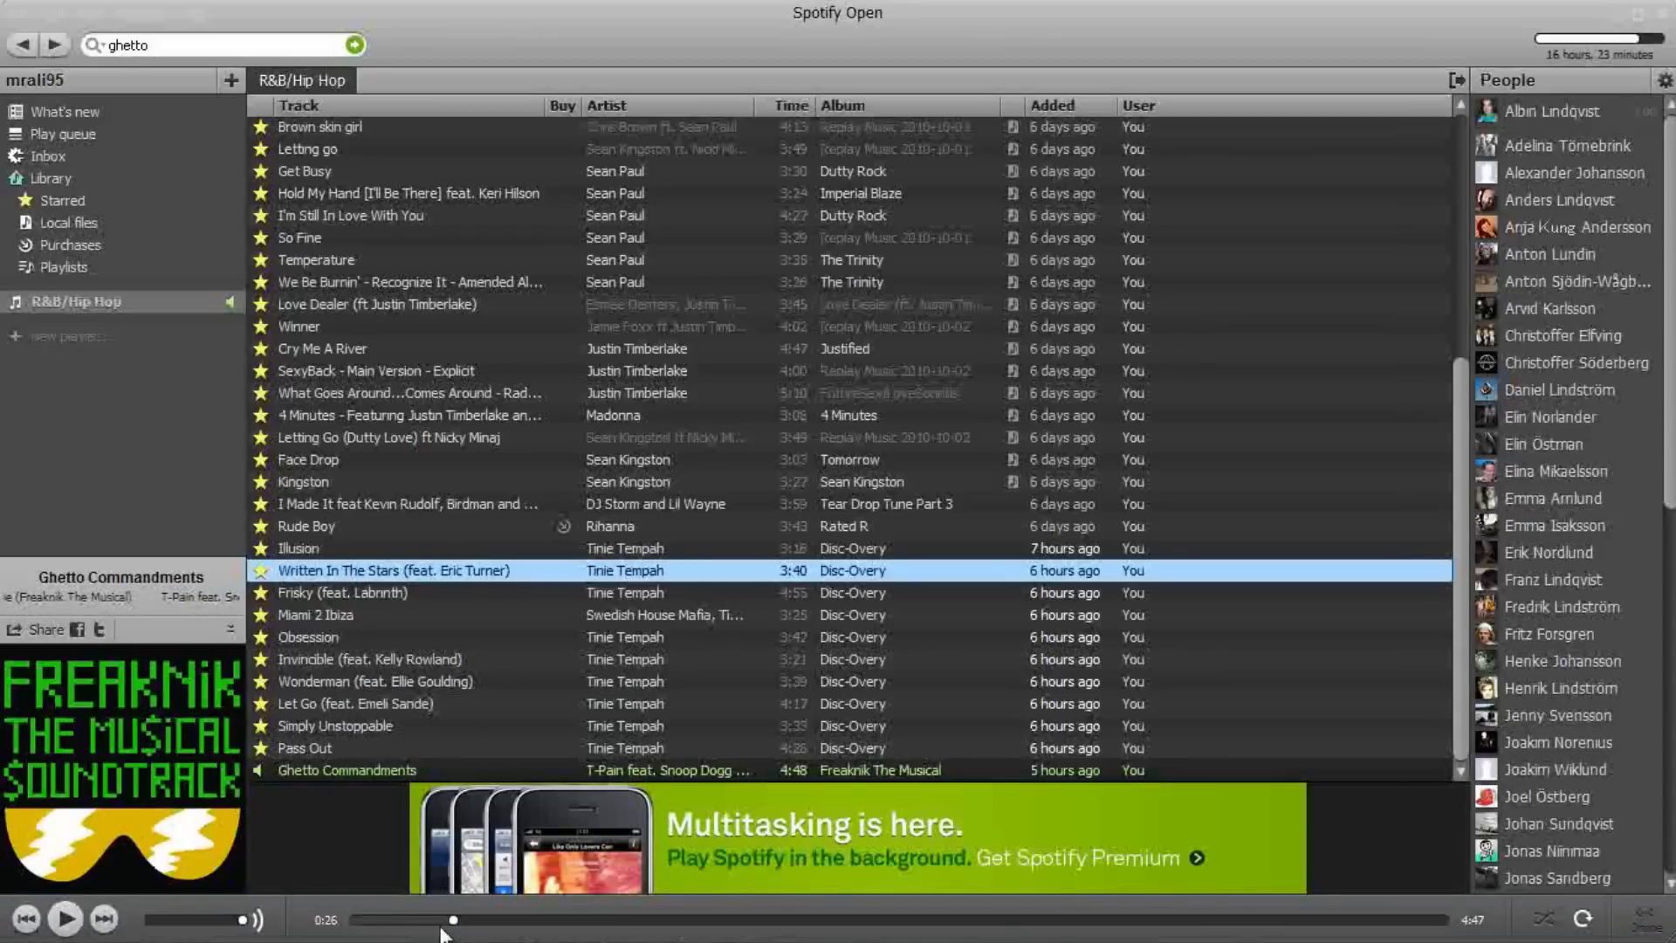
left_click(487, 921)
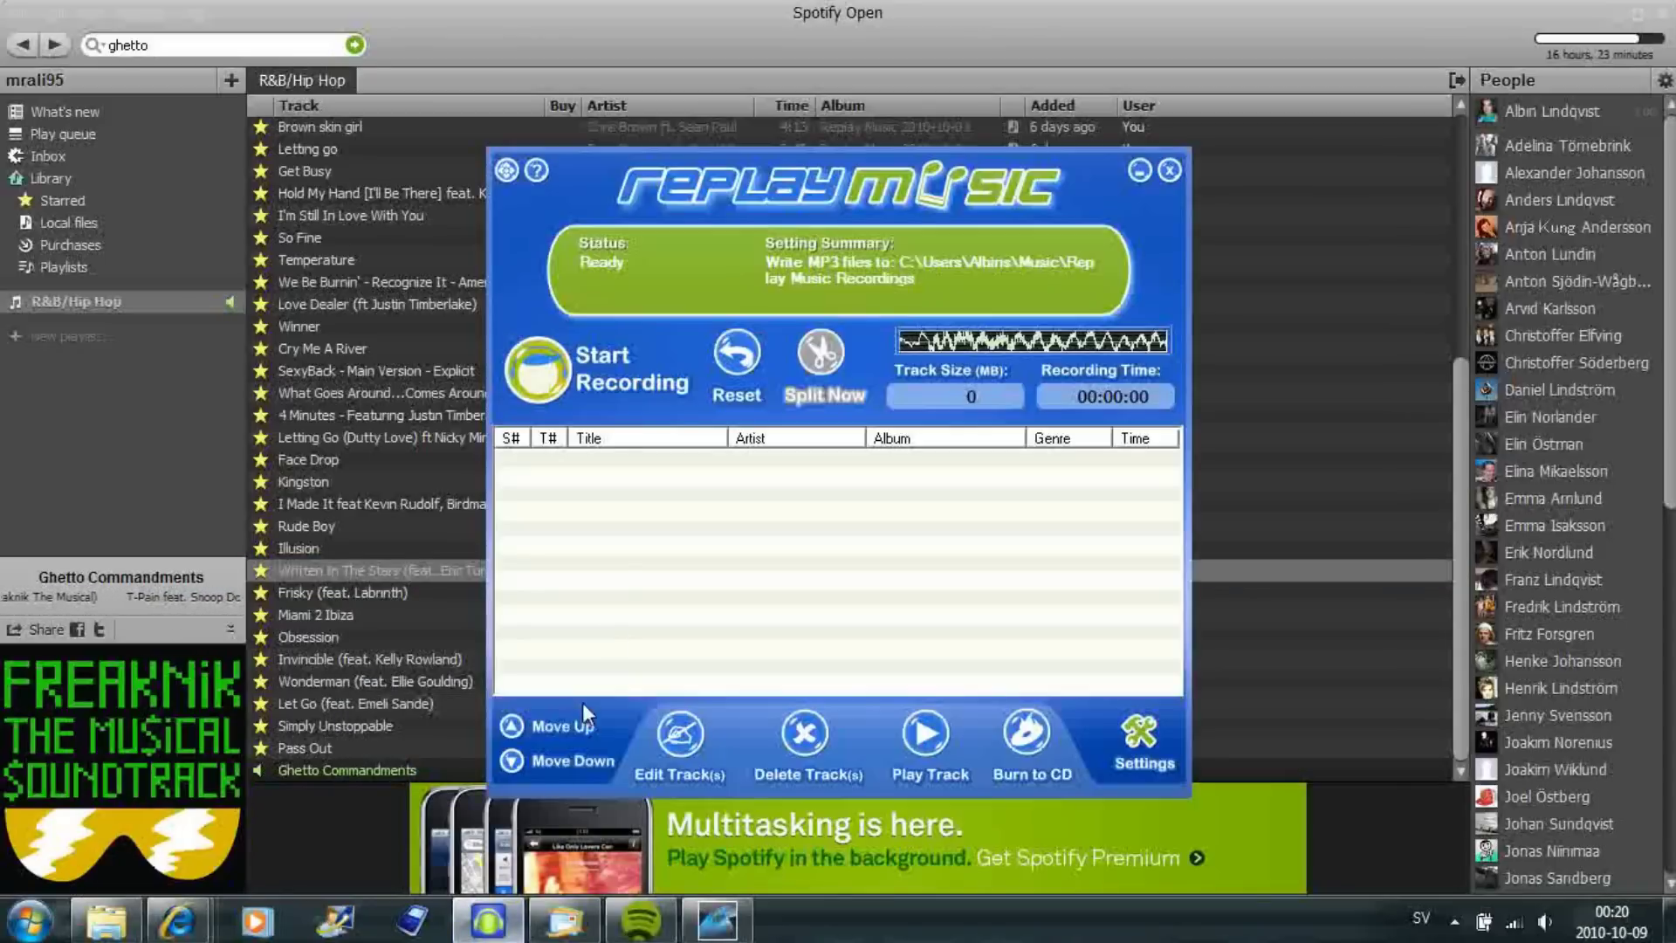
left_click(611, 385)
left_click(783, 754)
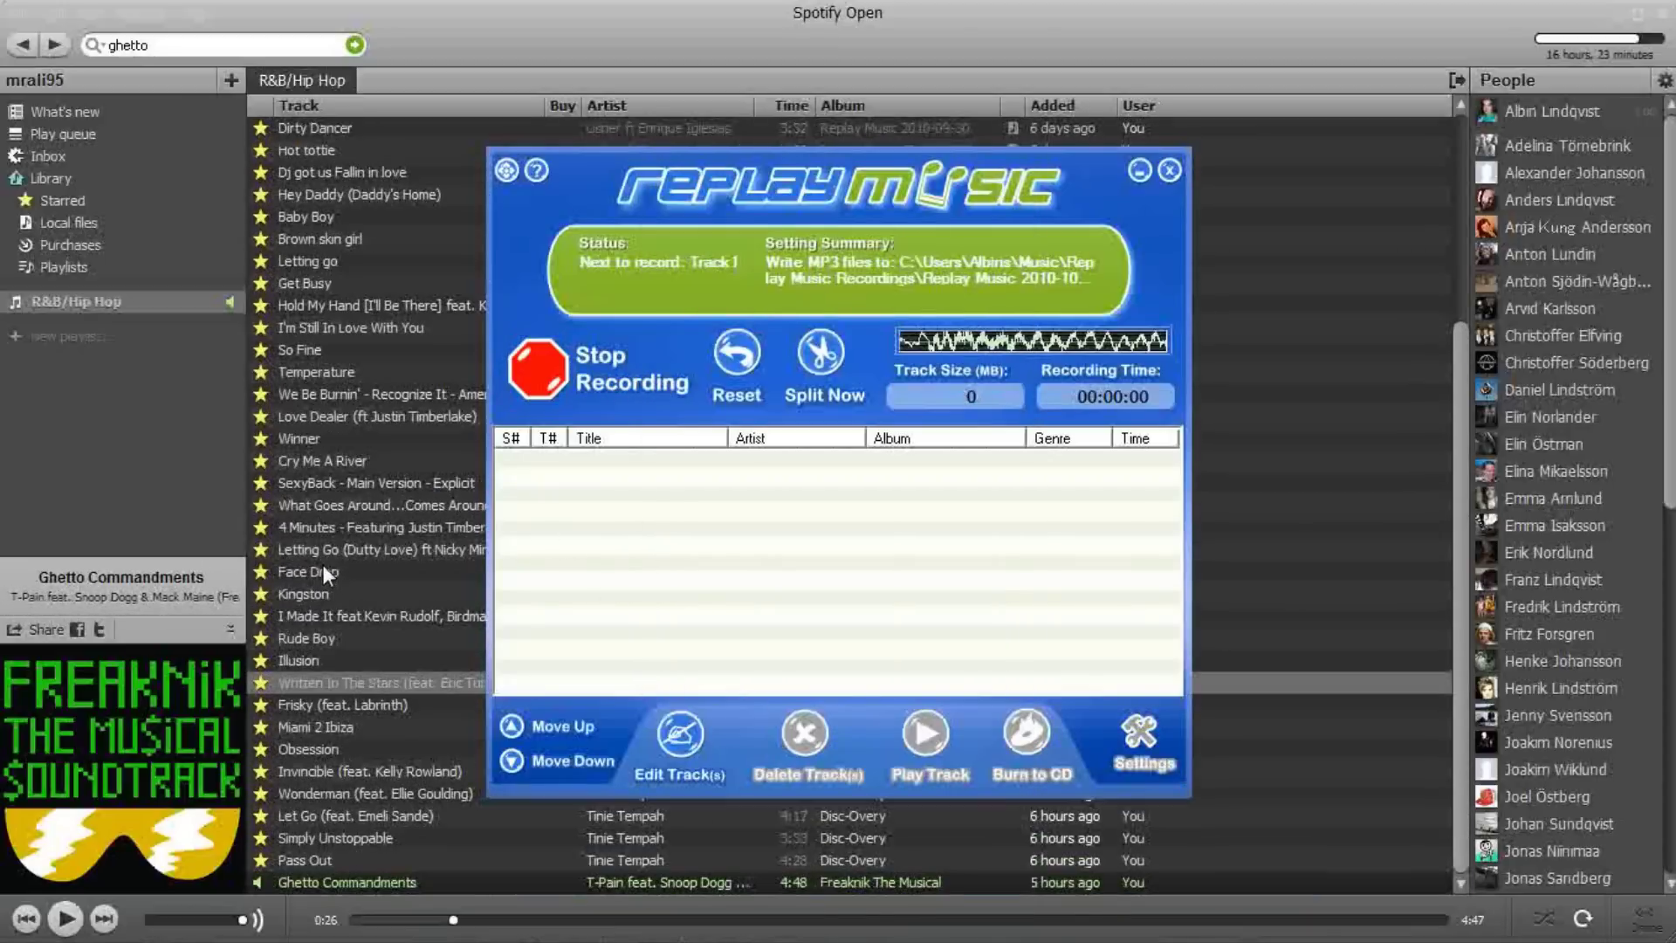
Step: Play Written In The Stars in Spotify for recording, and move the Replay Music window clear of the track titles
left_click(327, 683)
double_click(327, 683)
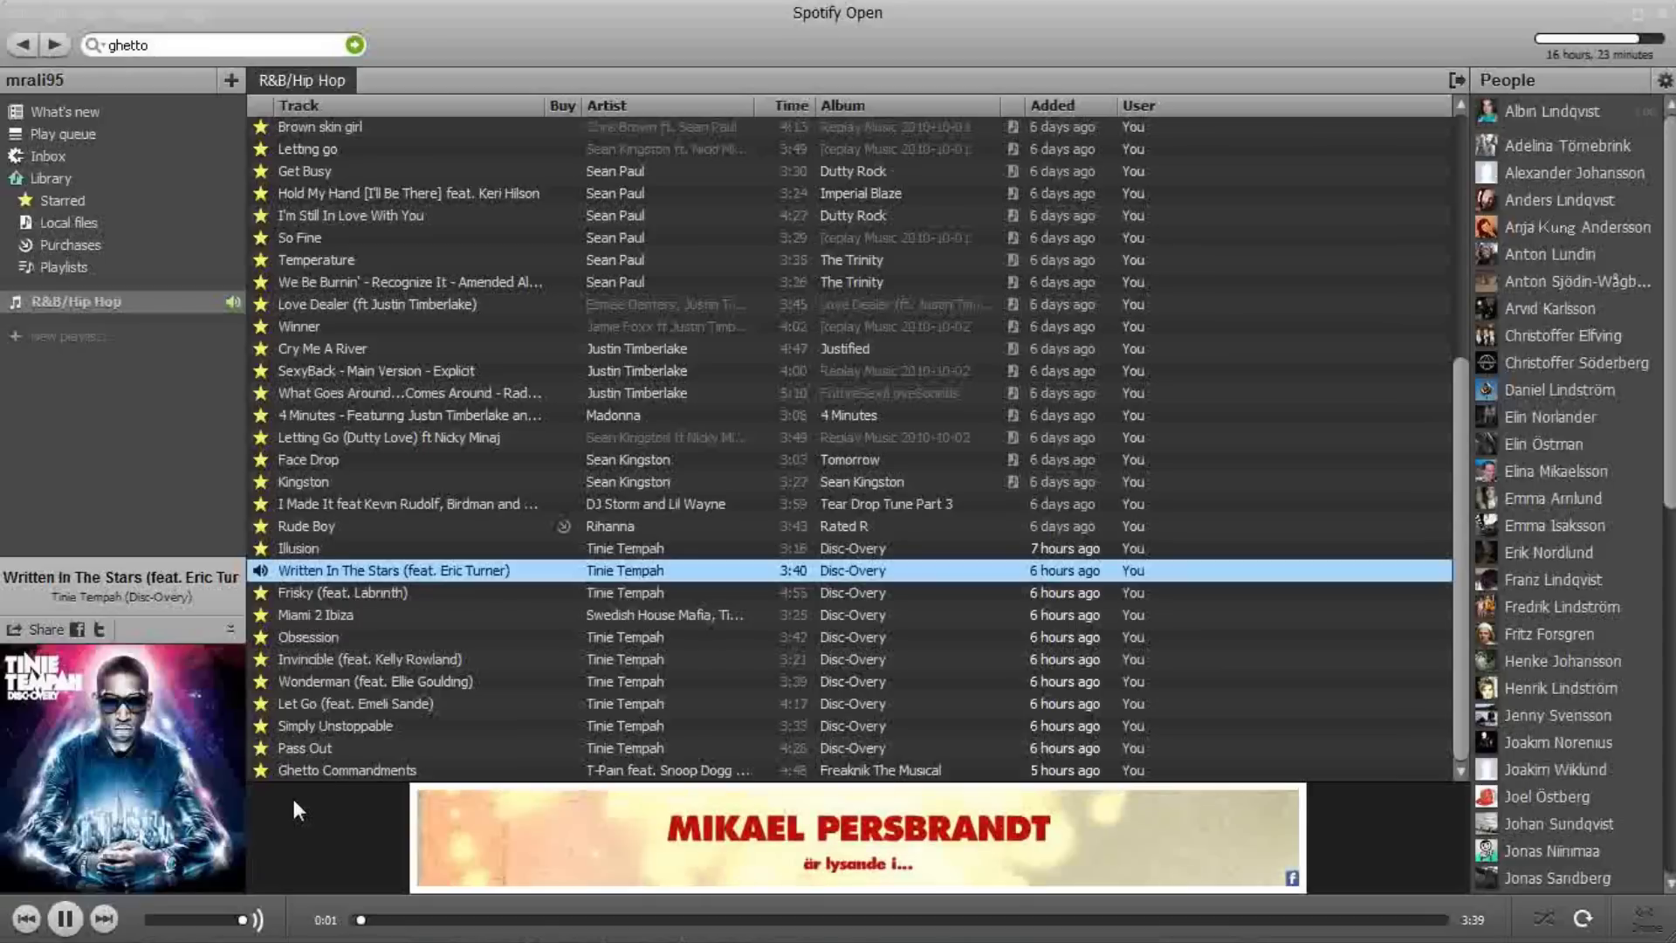
left_click(717, 926)
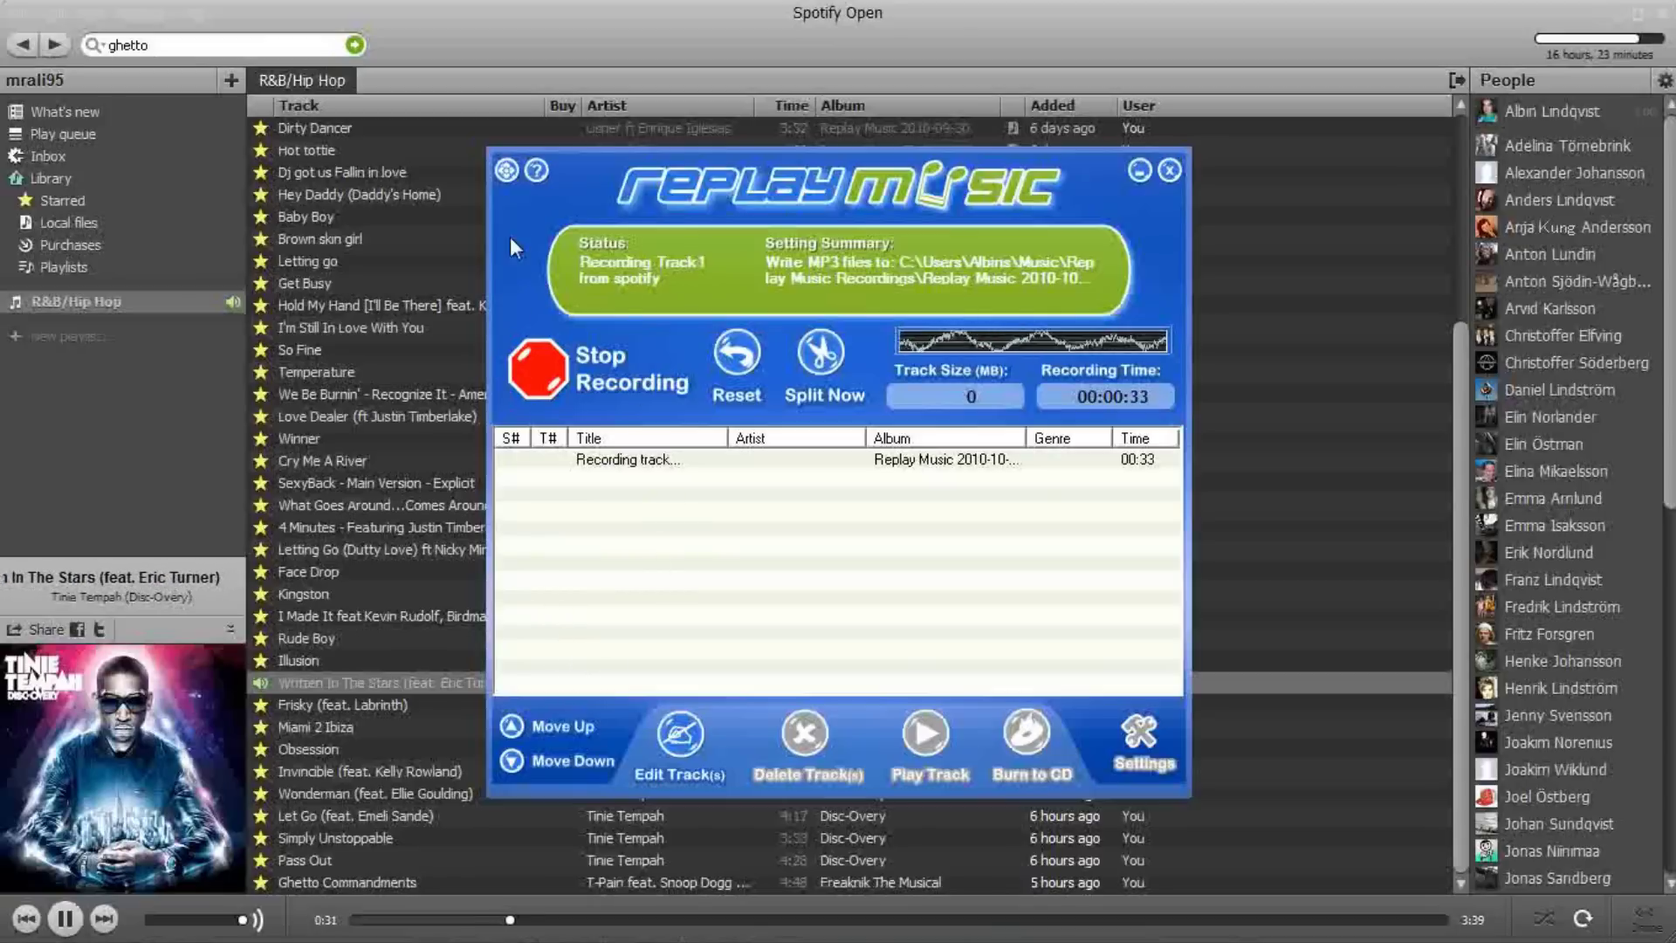
left_click_drag(510, 229, 846, 265)
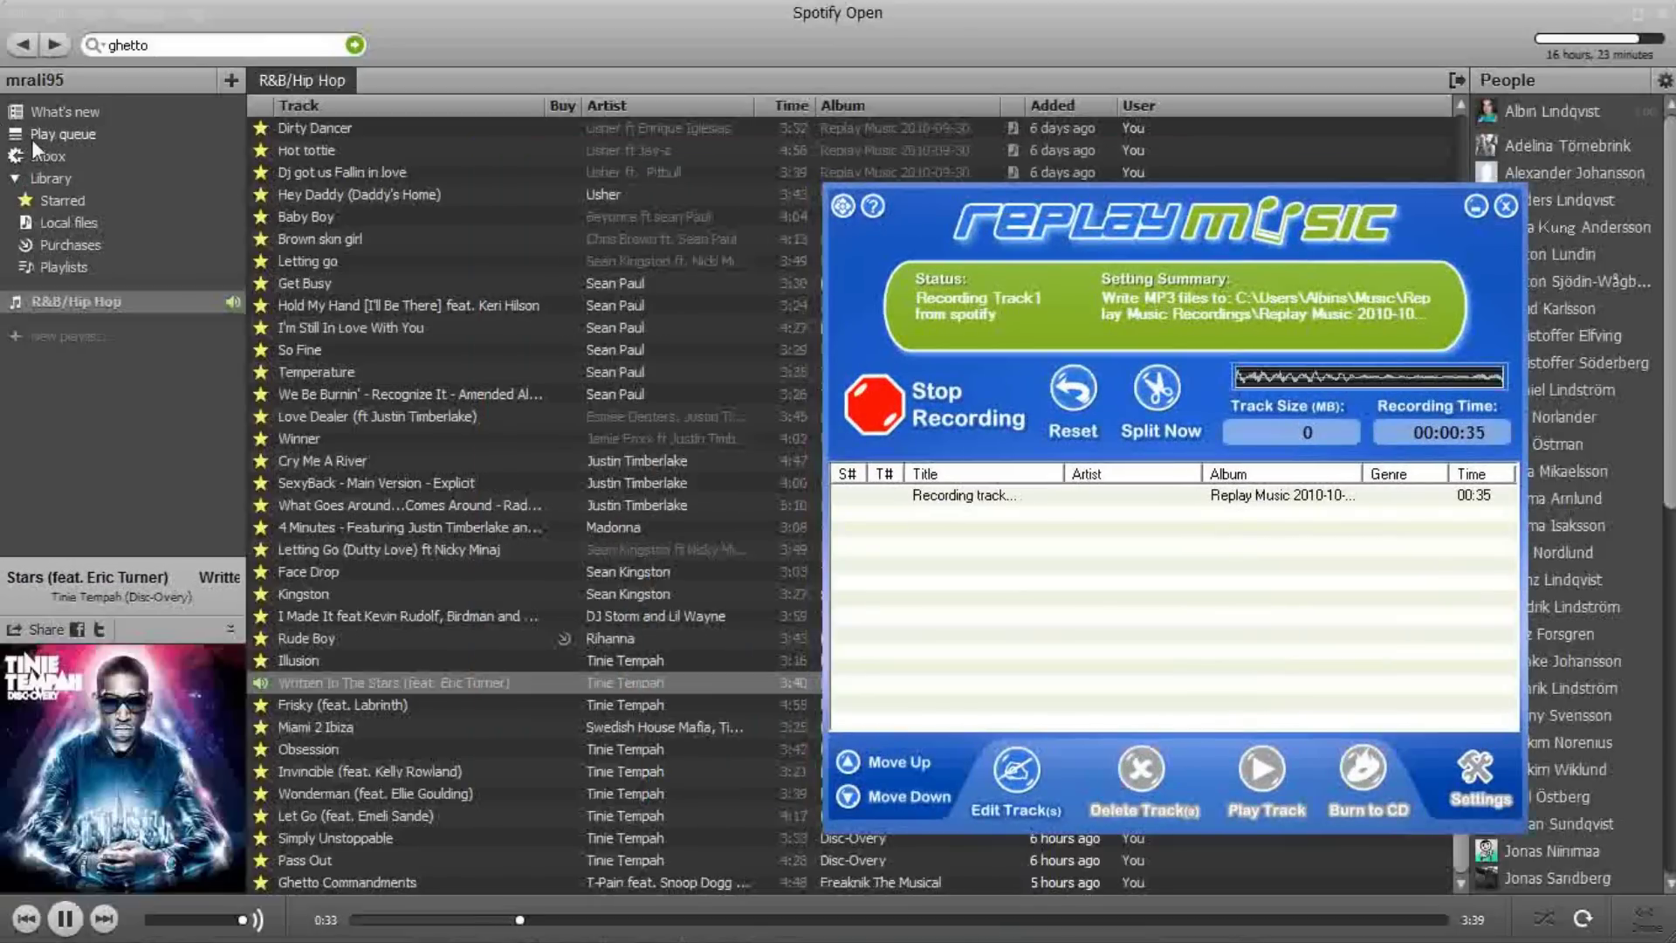
Step: Browse several sets of new releases in Spotify's What's new section, including the album There Is No Competition 2
left_click(71, 118)
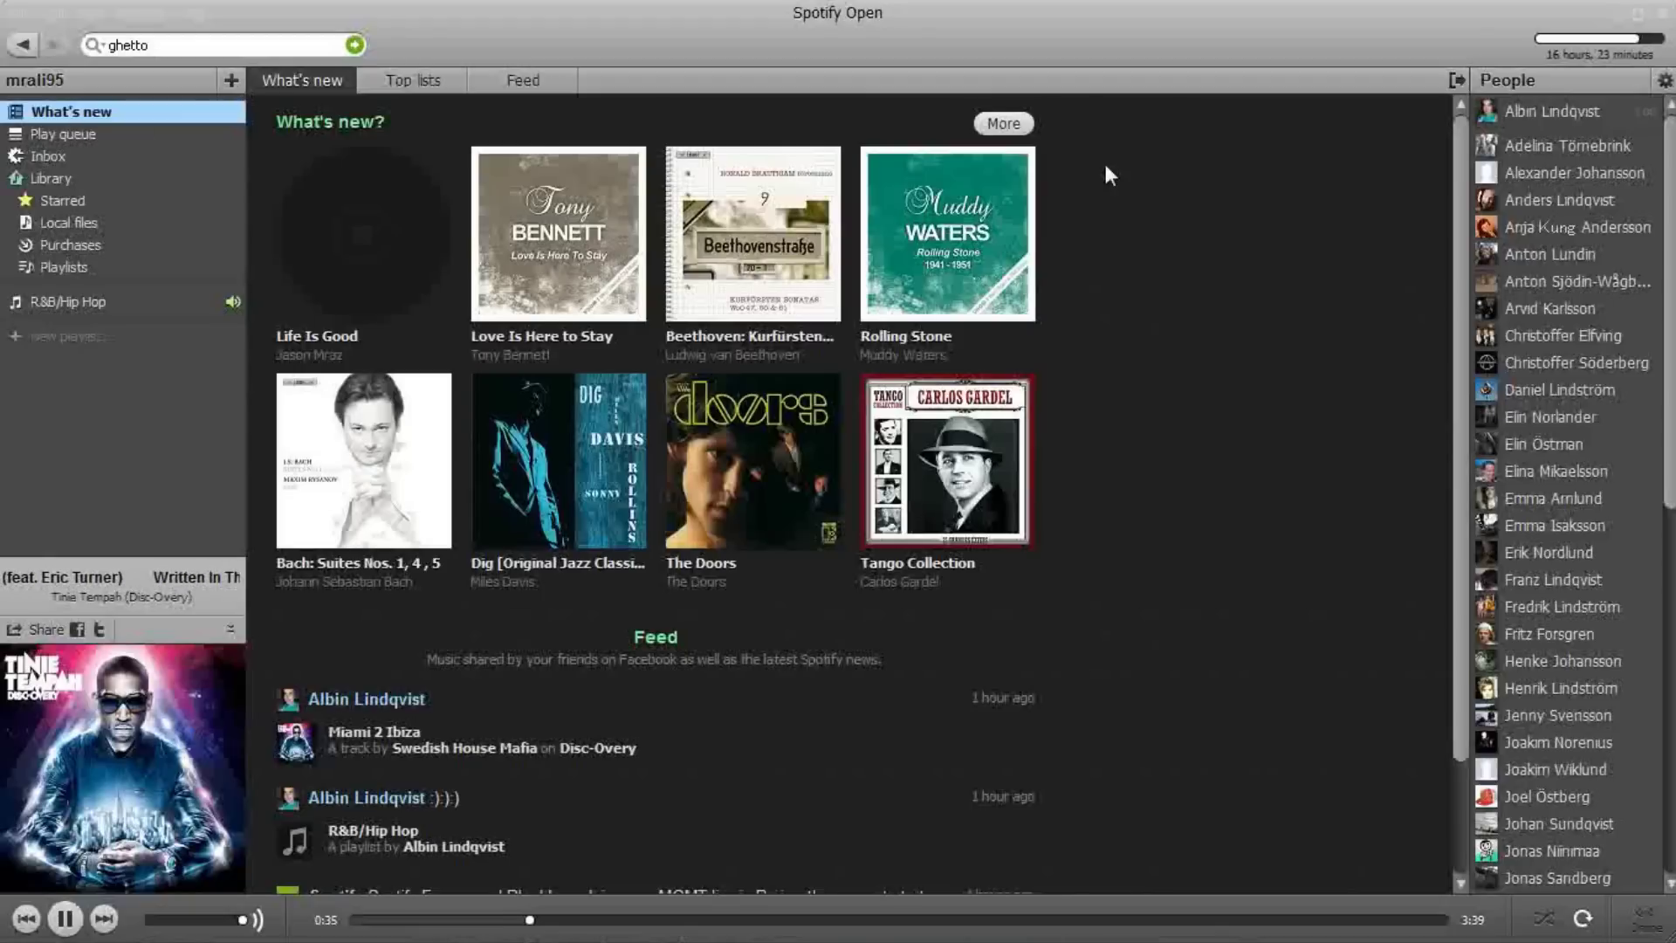
left_click(1002, 125)
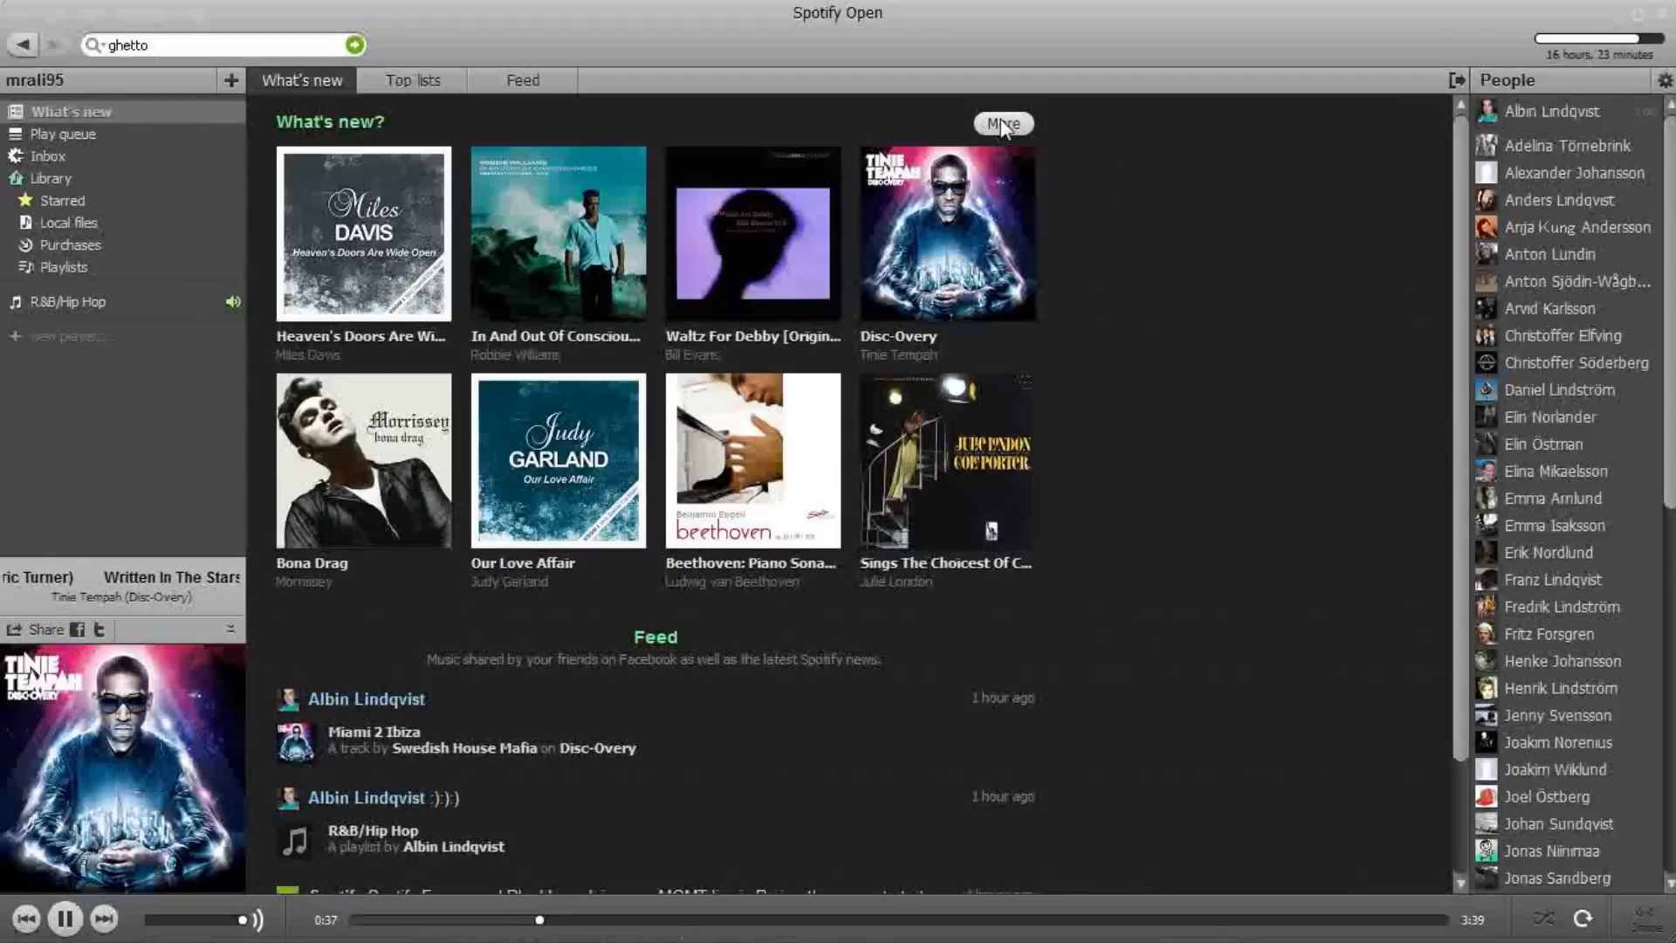
left_click(1002, 125)
left_click(1003, 125)
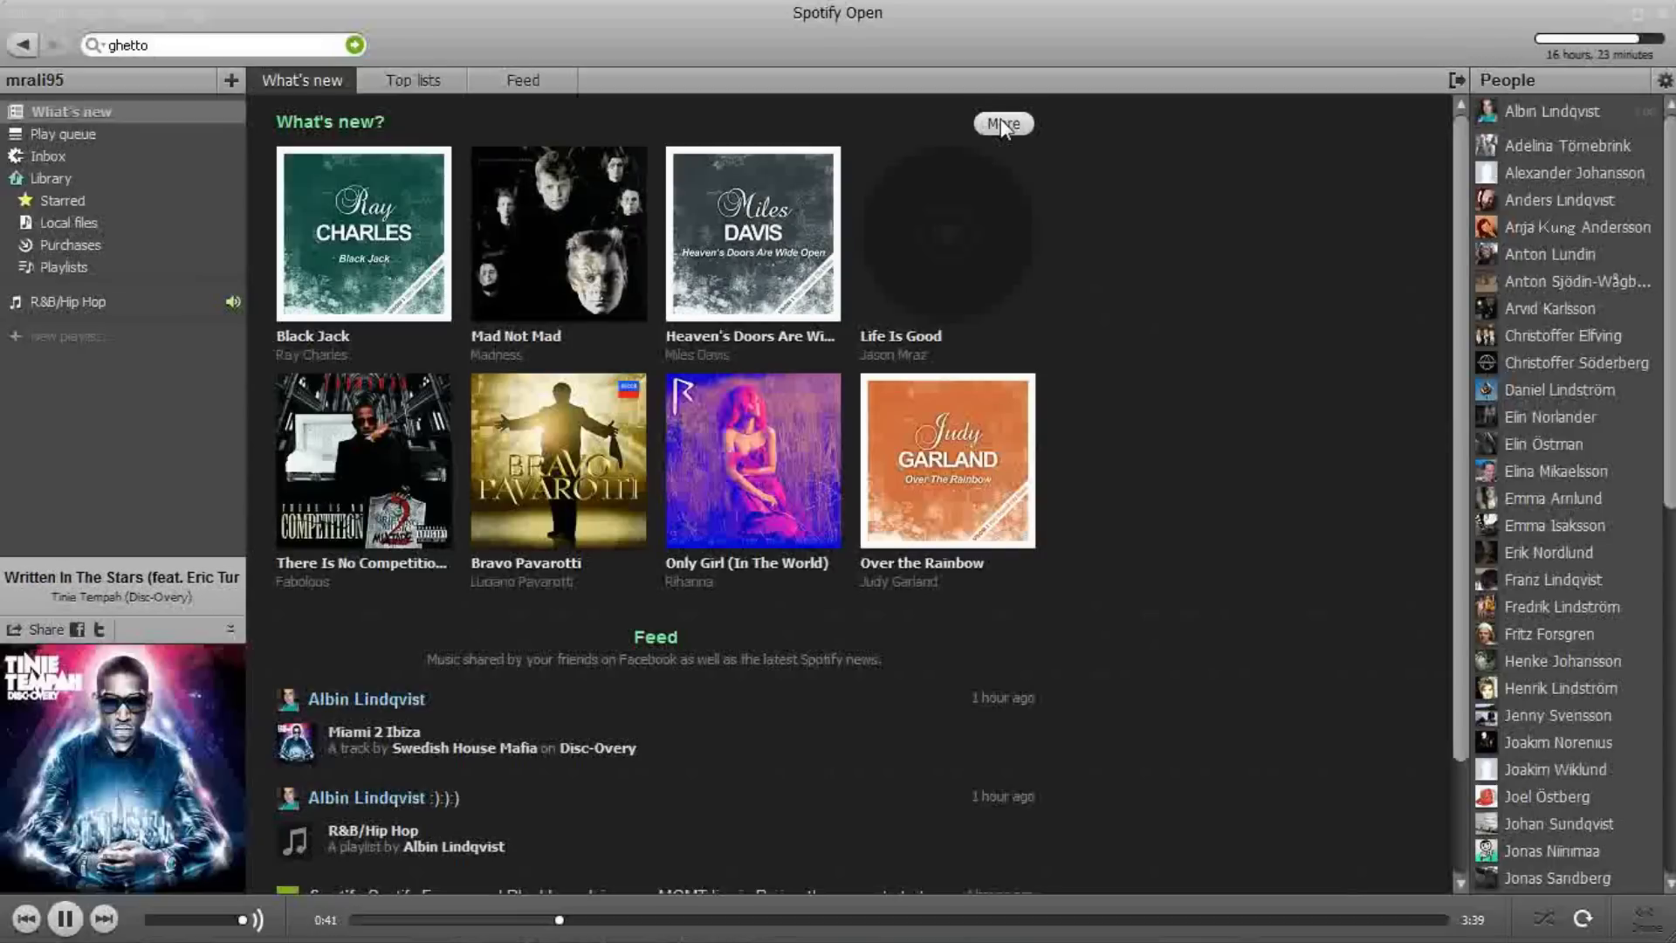
left_click(344, 470)
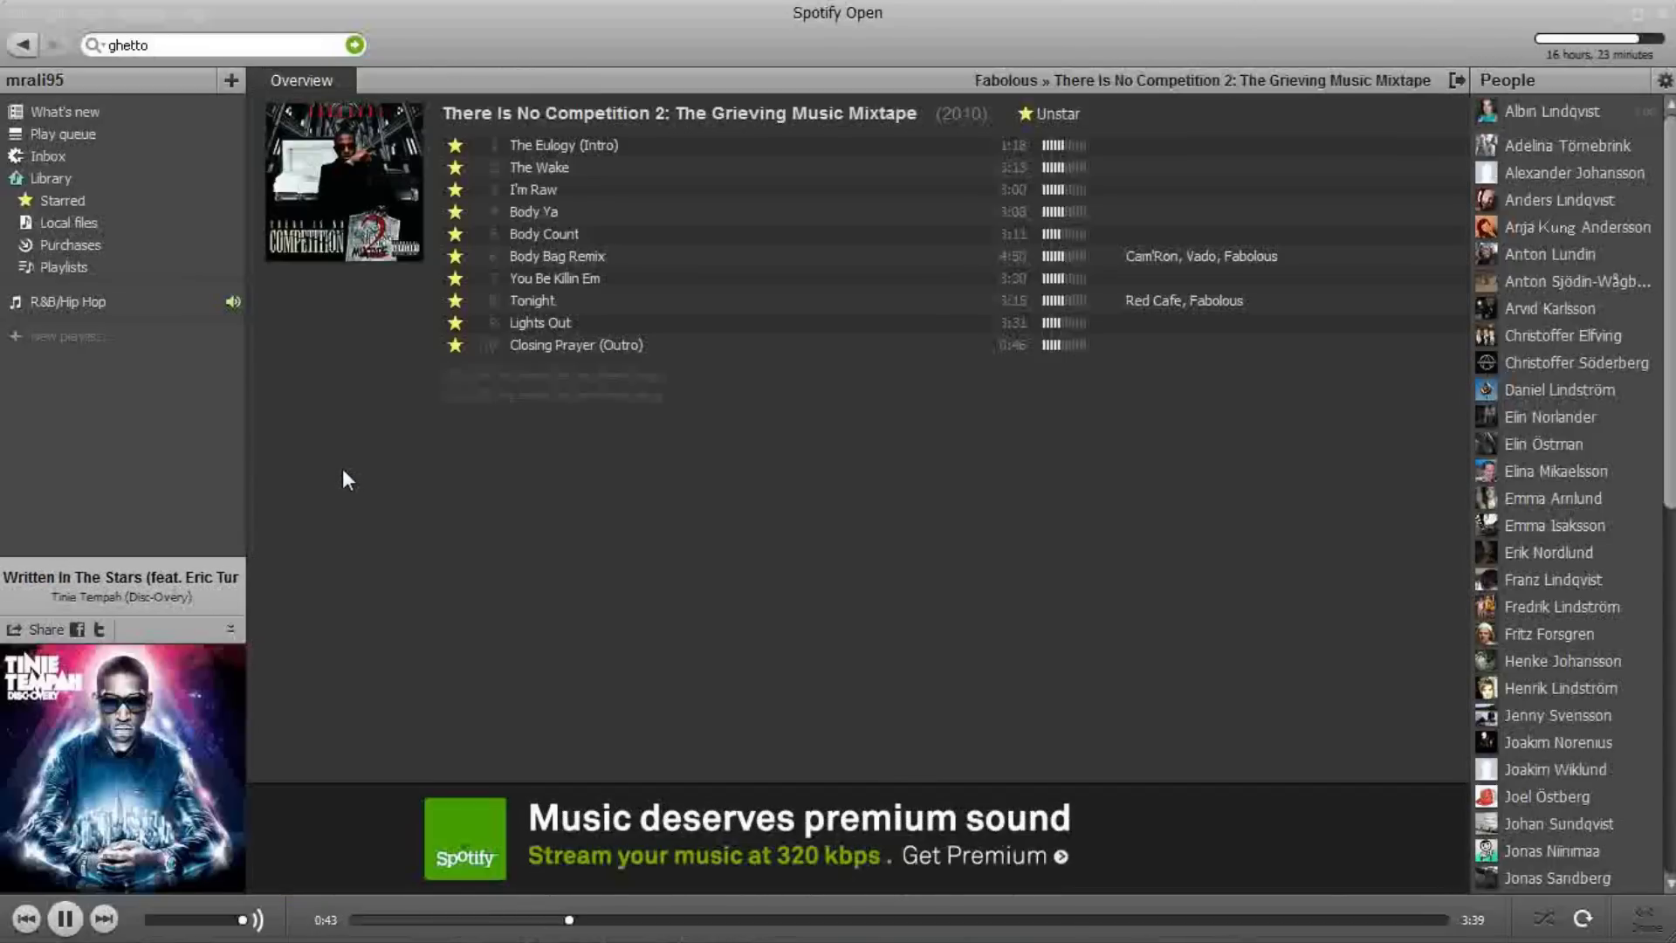
key("alt+Left")
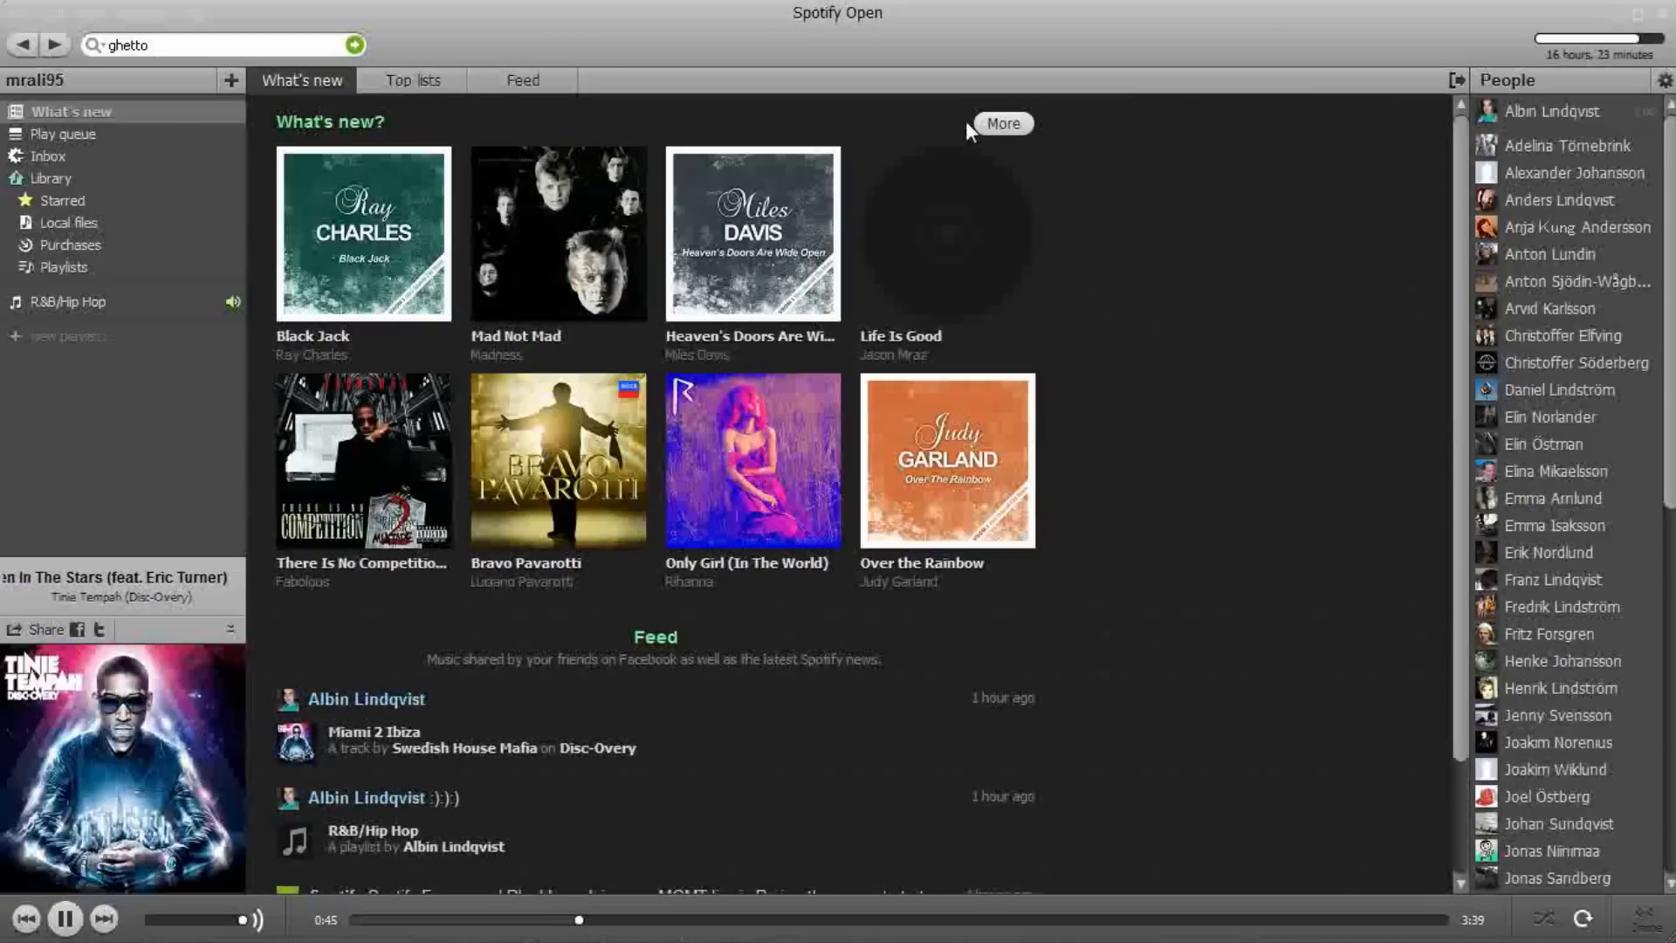
left_click(1002, 124)
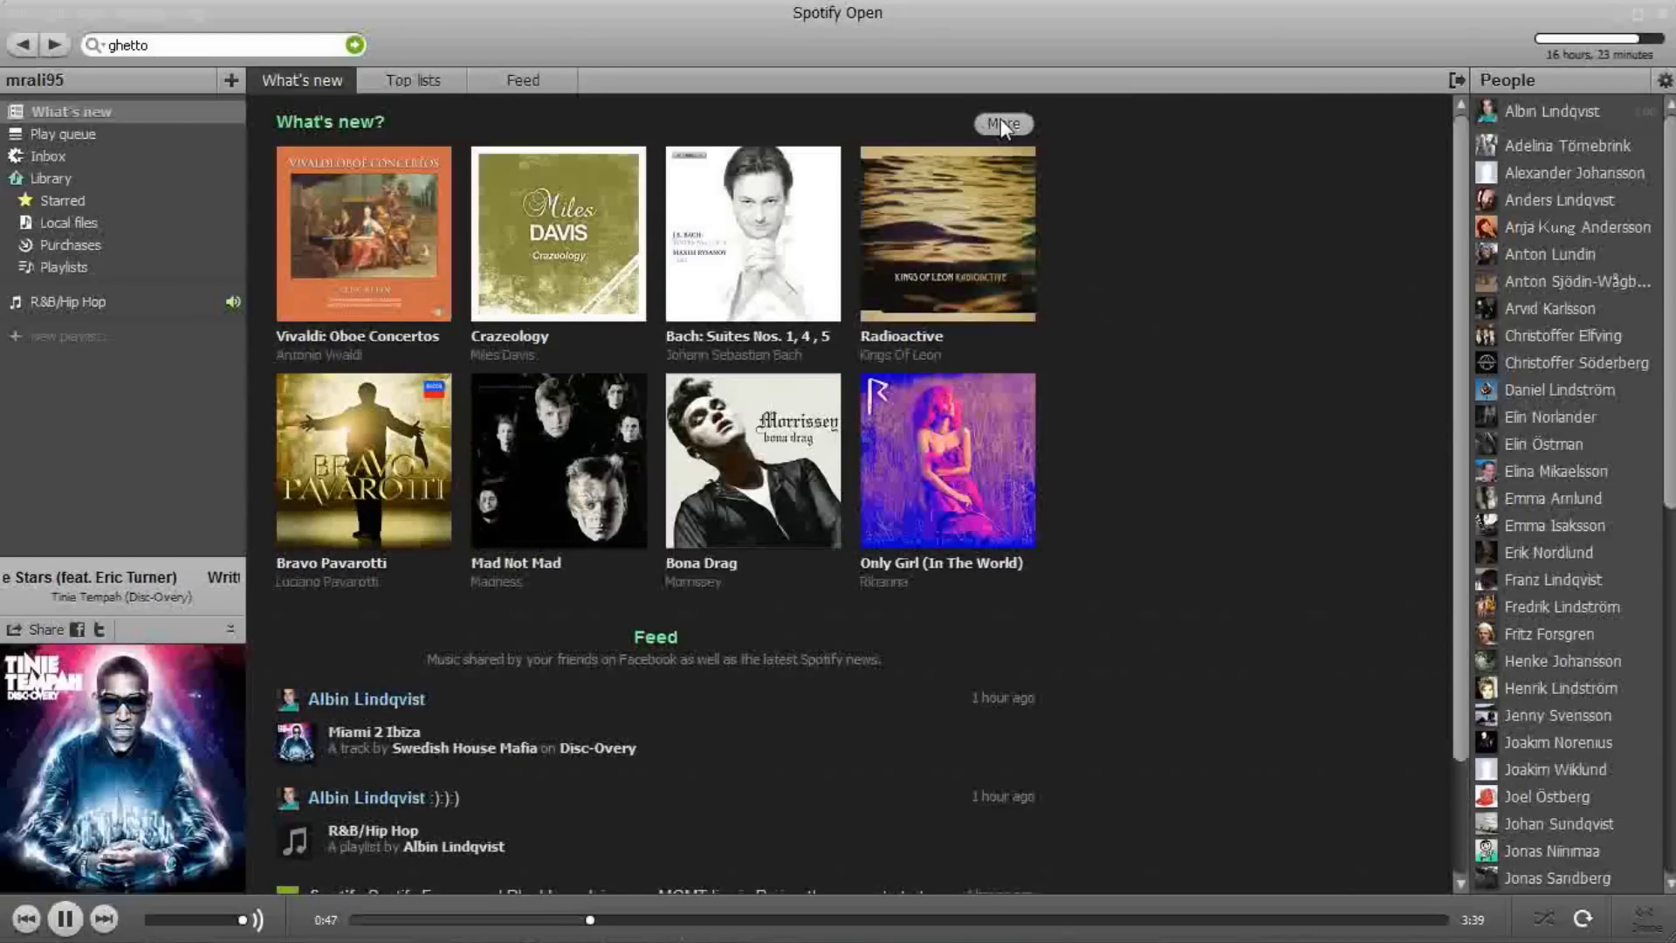
left_click(1003, 124)
left_click(1003, 124)
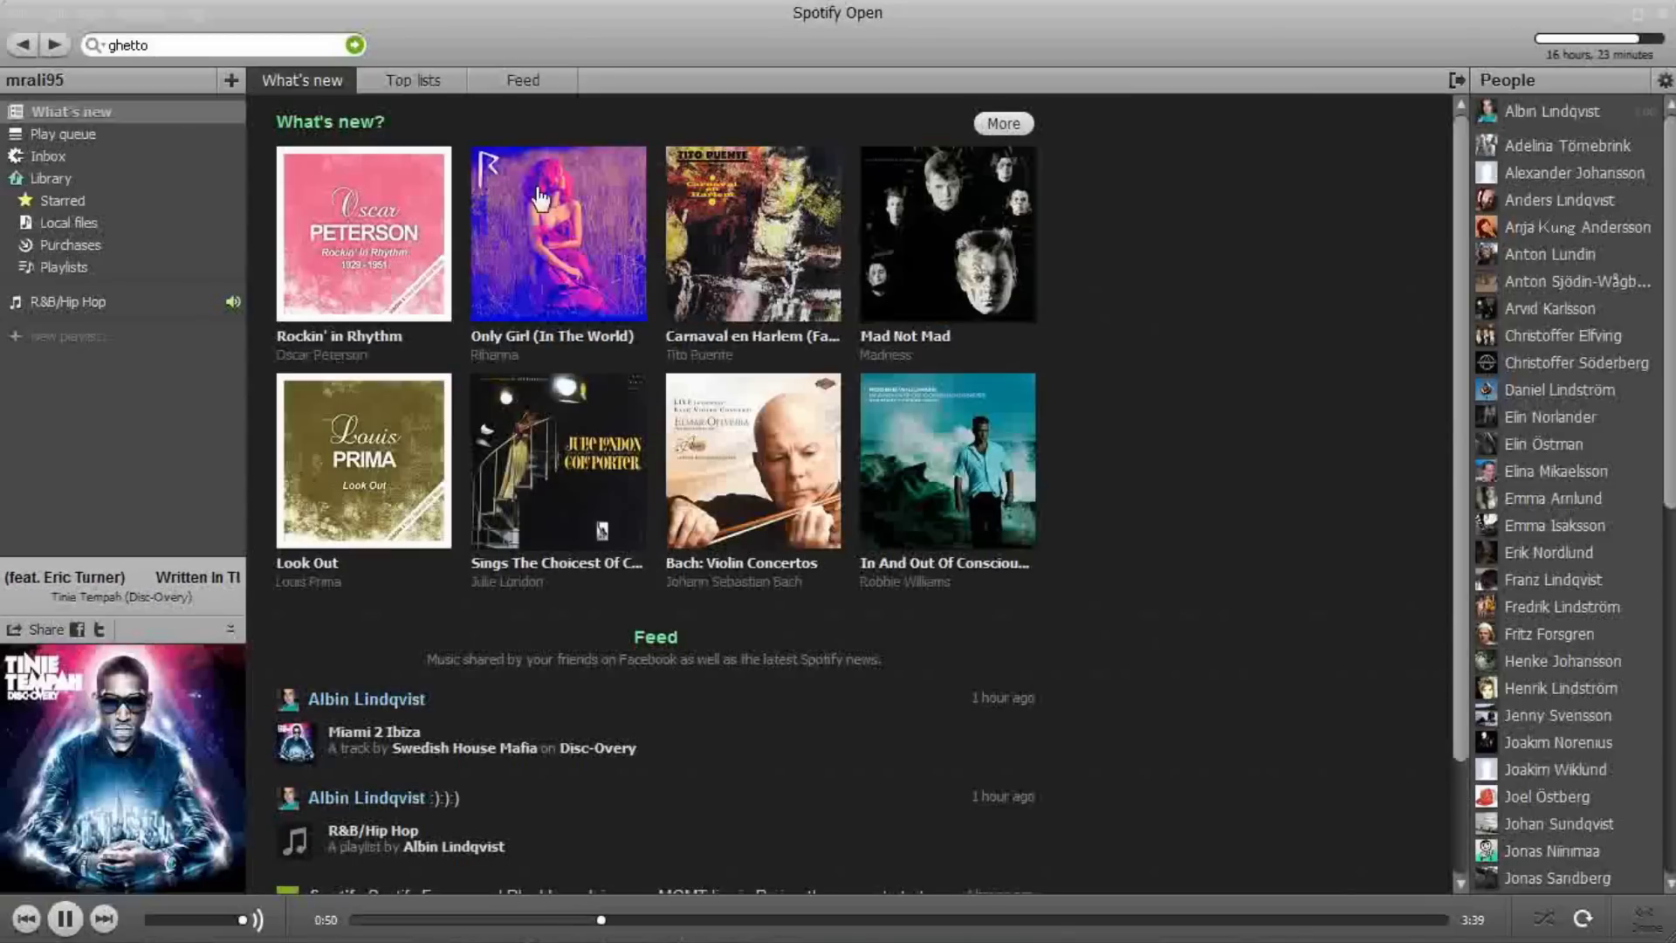
Step: Look through the Starred tracks and the whole R&B/Hip Hop playlist in Spotify
left_click(66, 200)
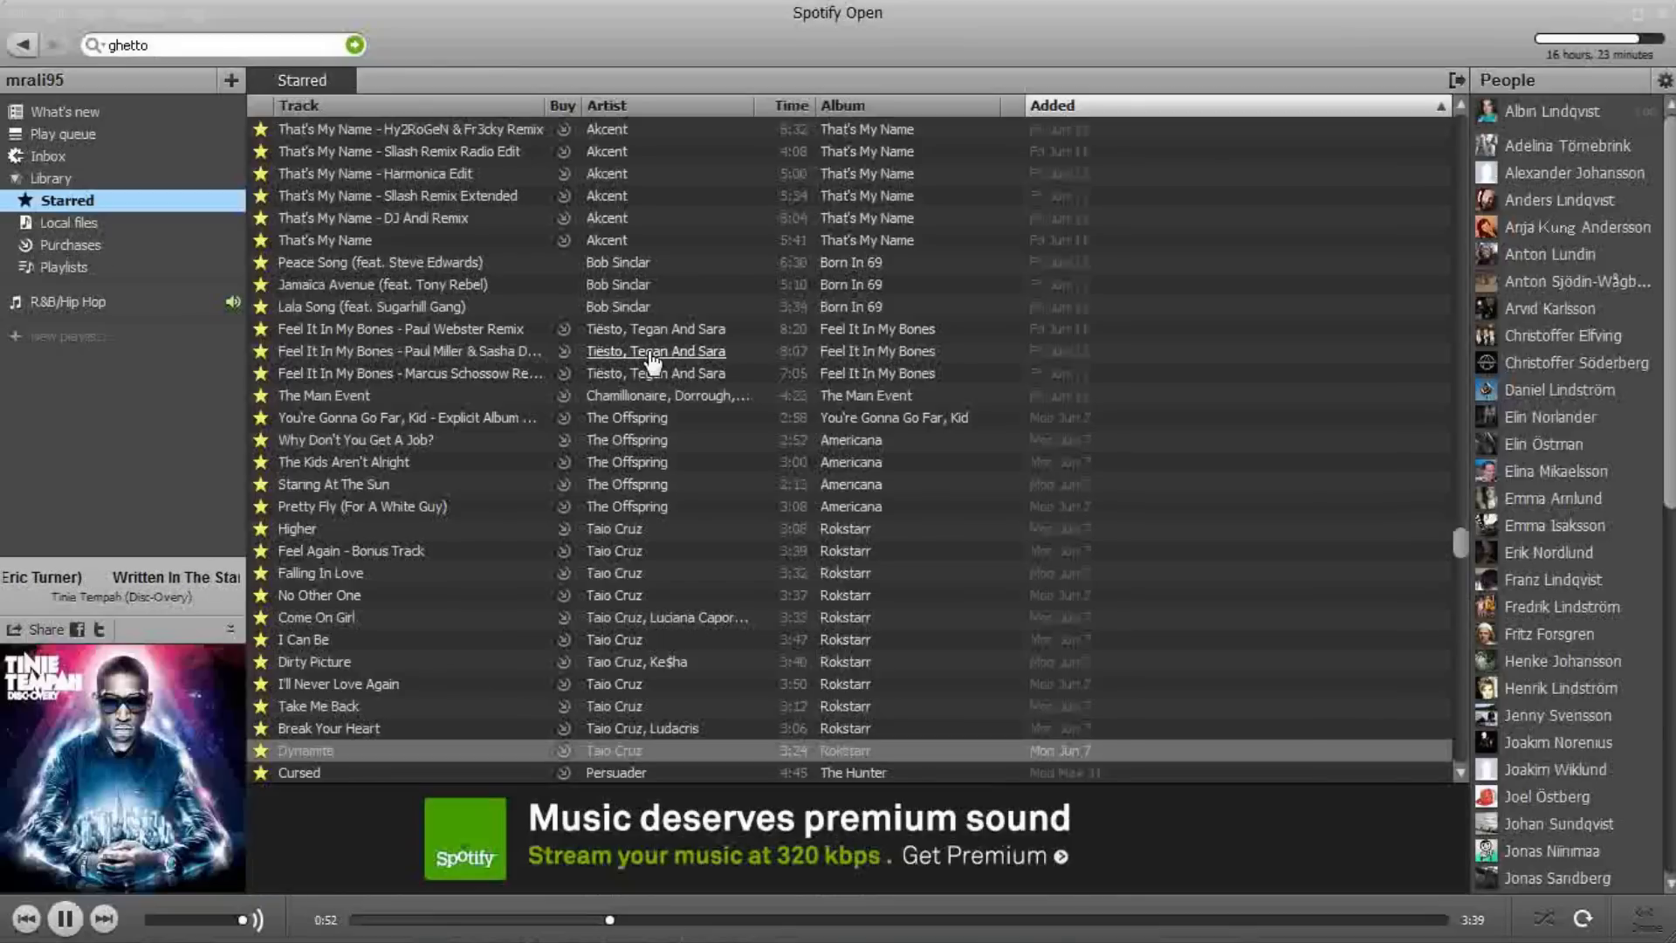
scroll(629, 505, "down", 6)
scroll(611, 534, "down", 3)
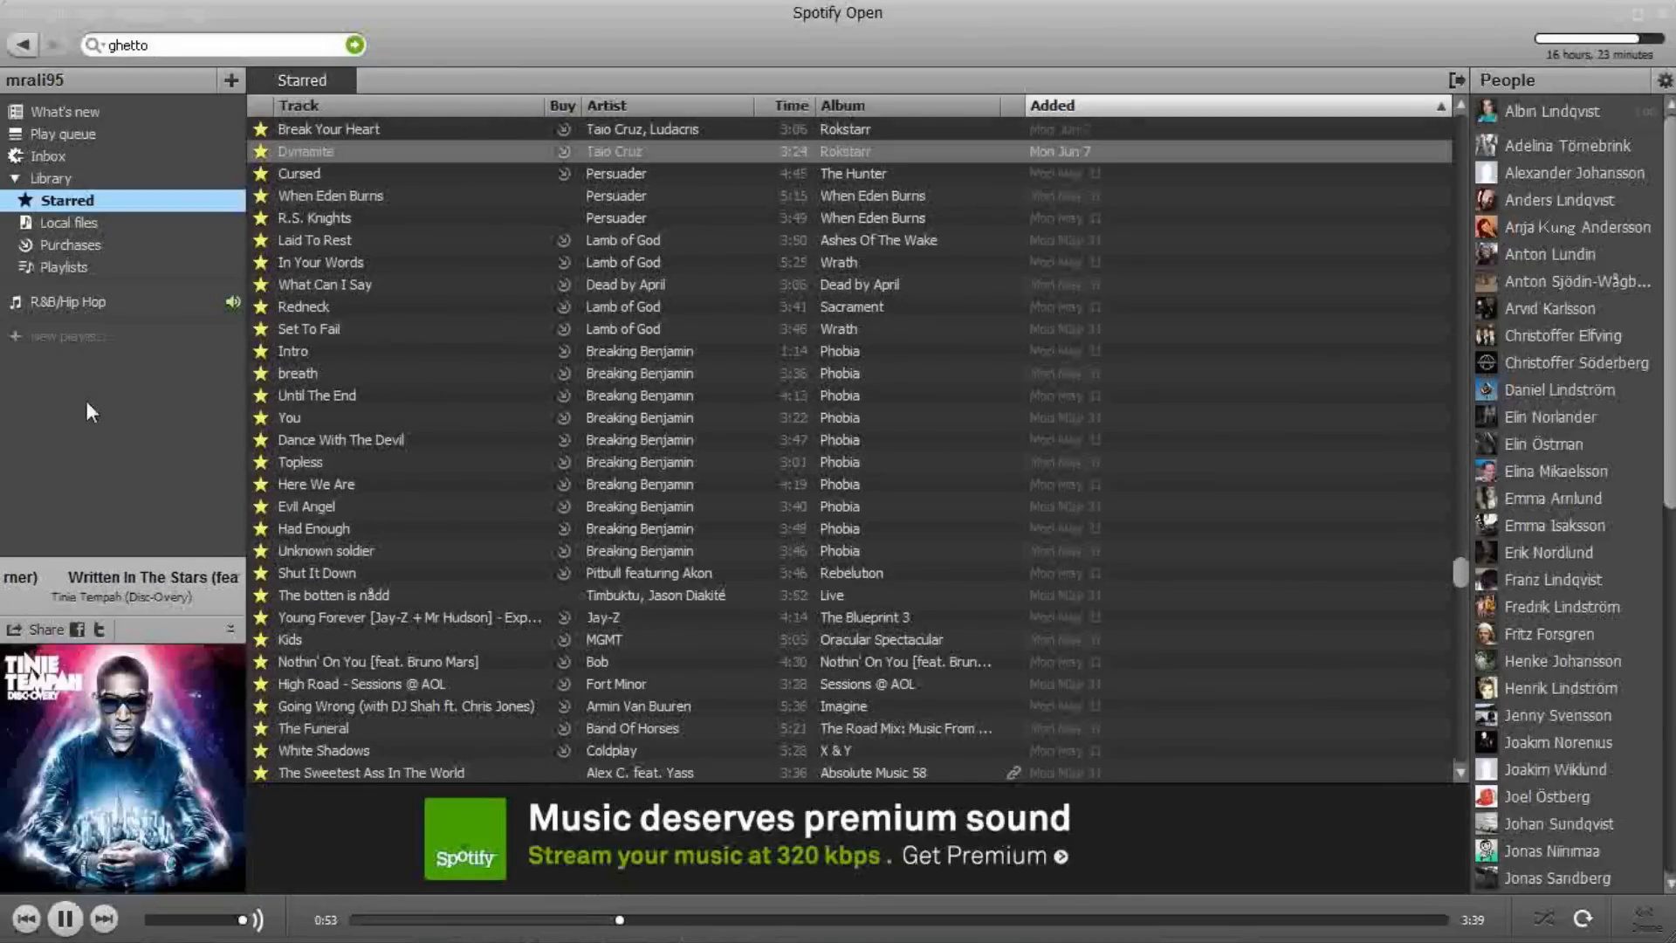
left_click(51, 302)
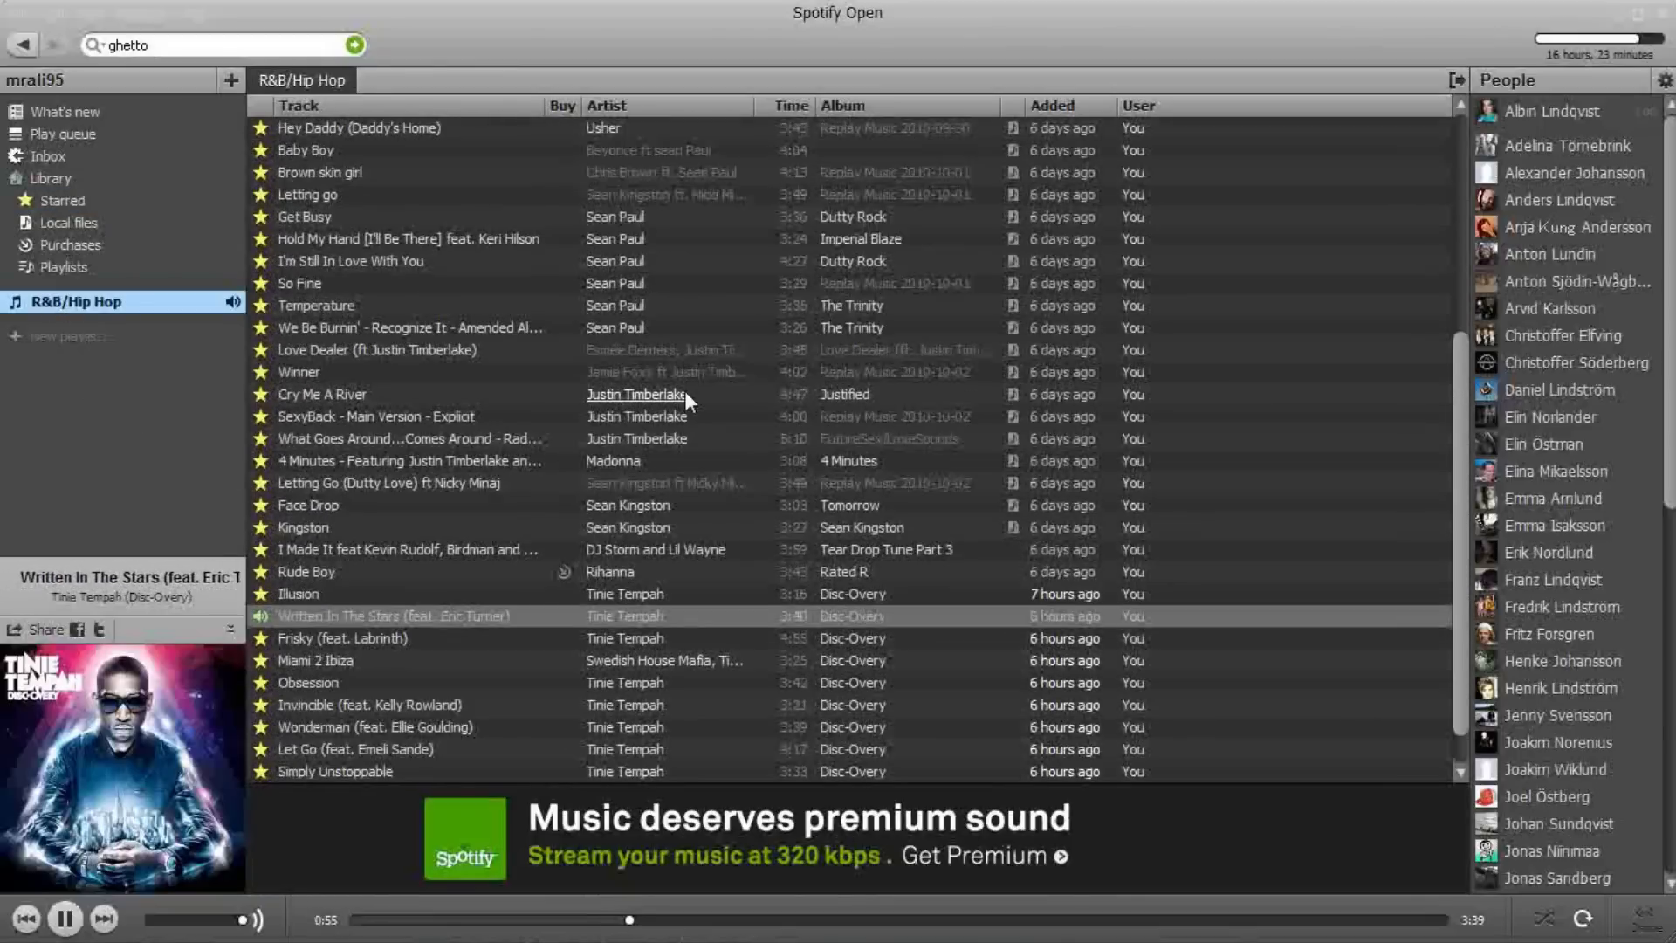
scroll(687, 401, "up", 5)
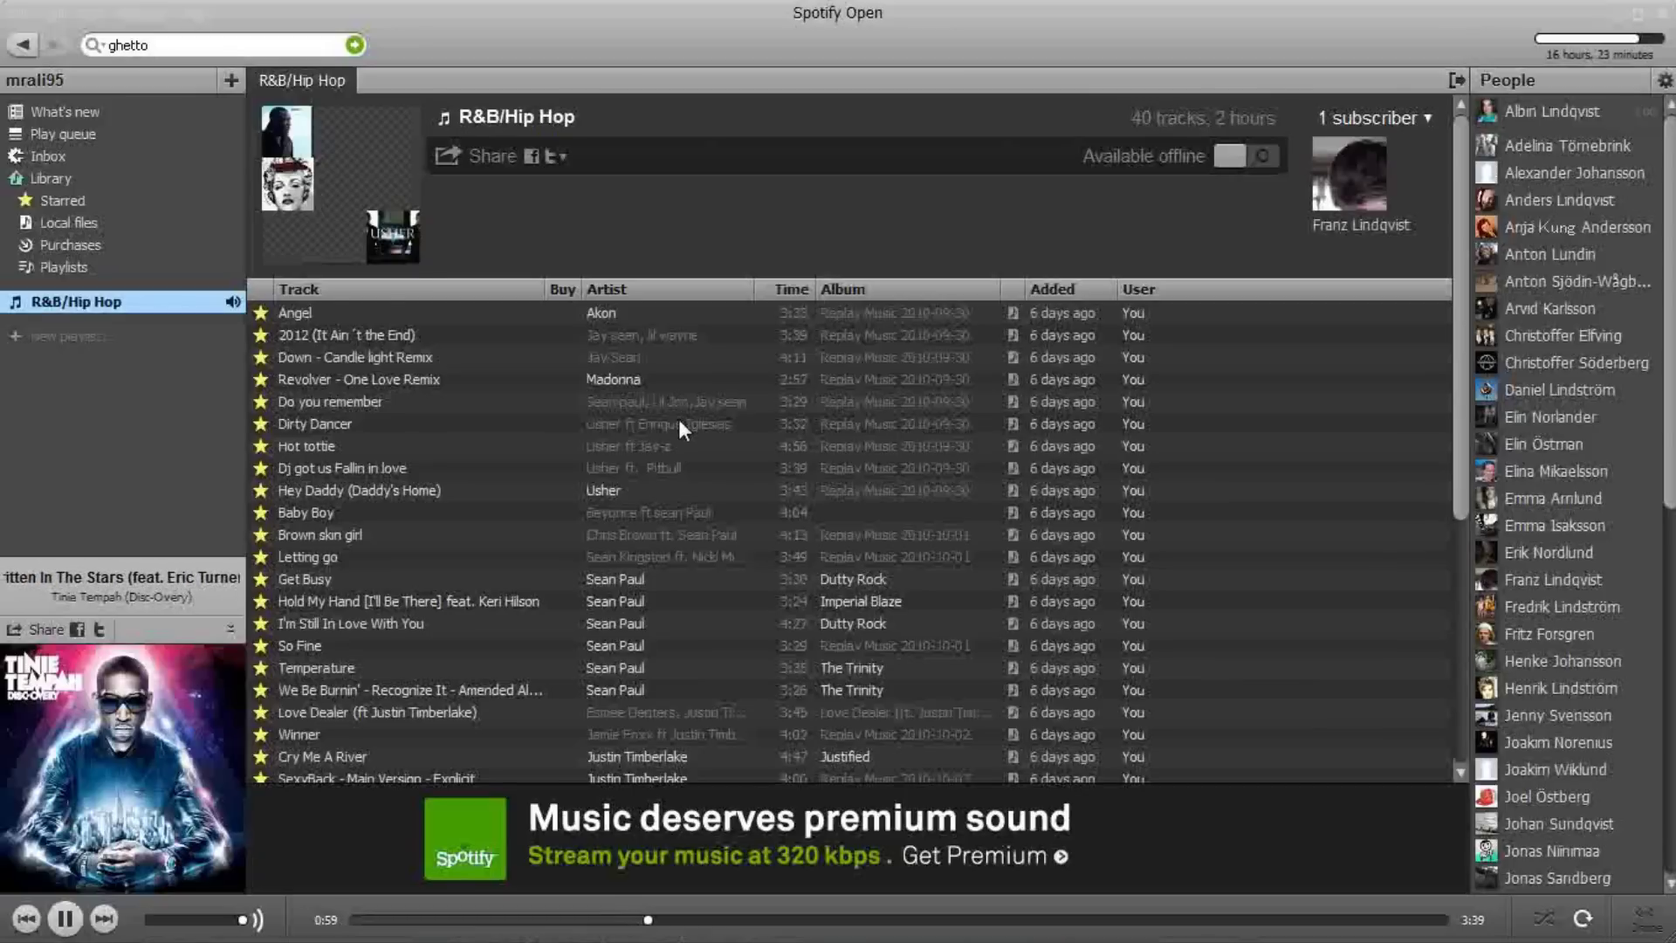
scroll(678, 419, "down", 6)
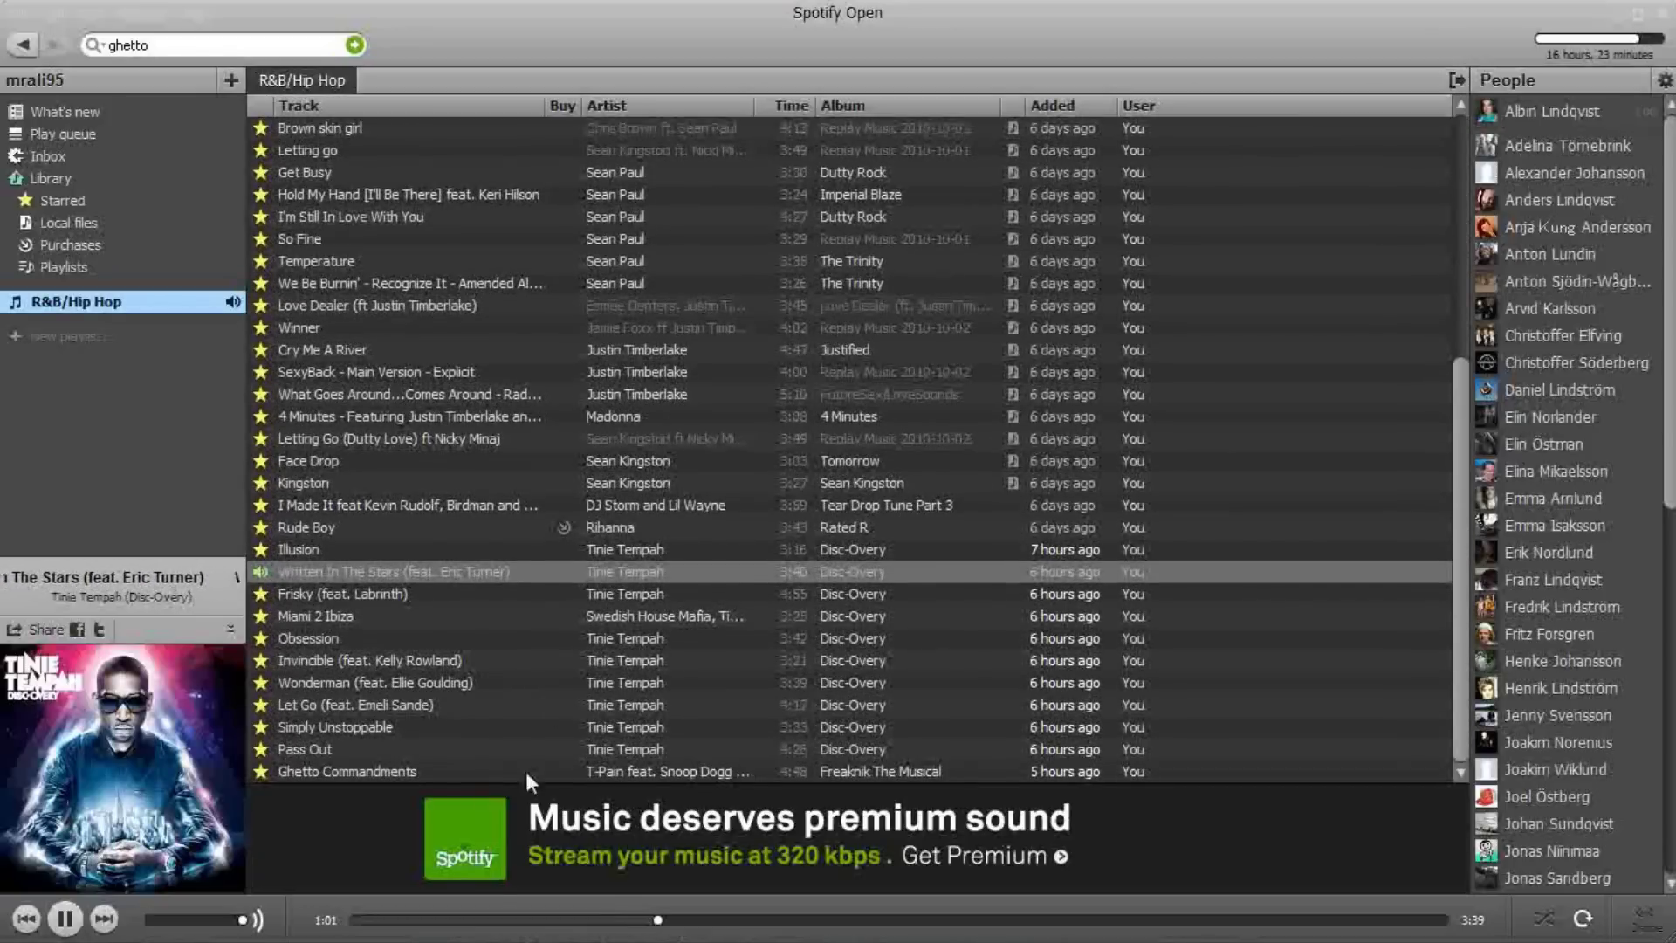
Step: Switch to Replay Music to check the recording, and move its window slightly higher on the screen
mouse_move(642, 936)
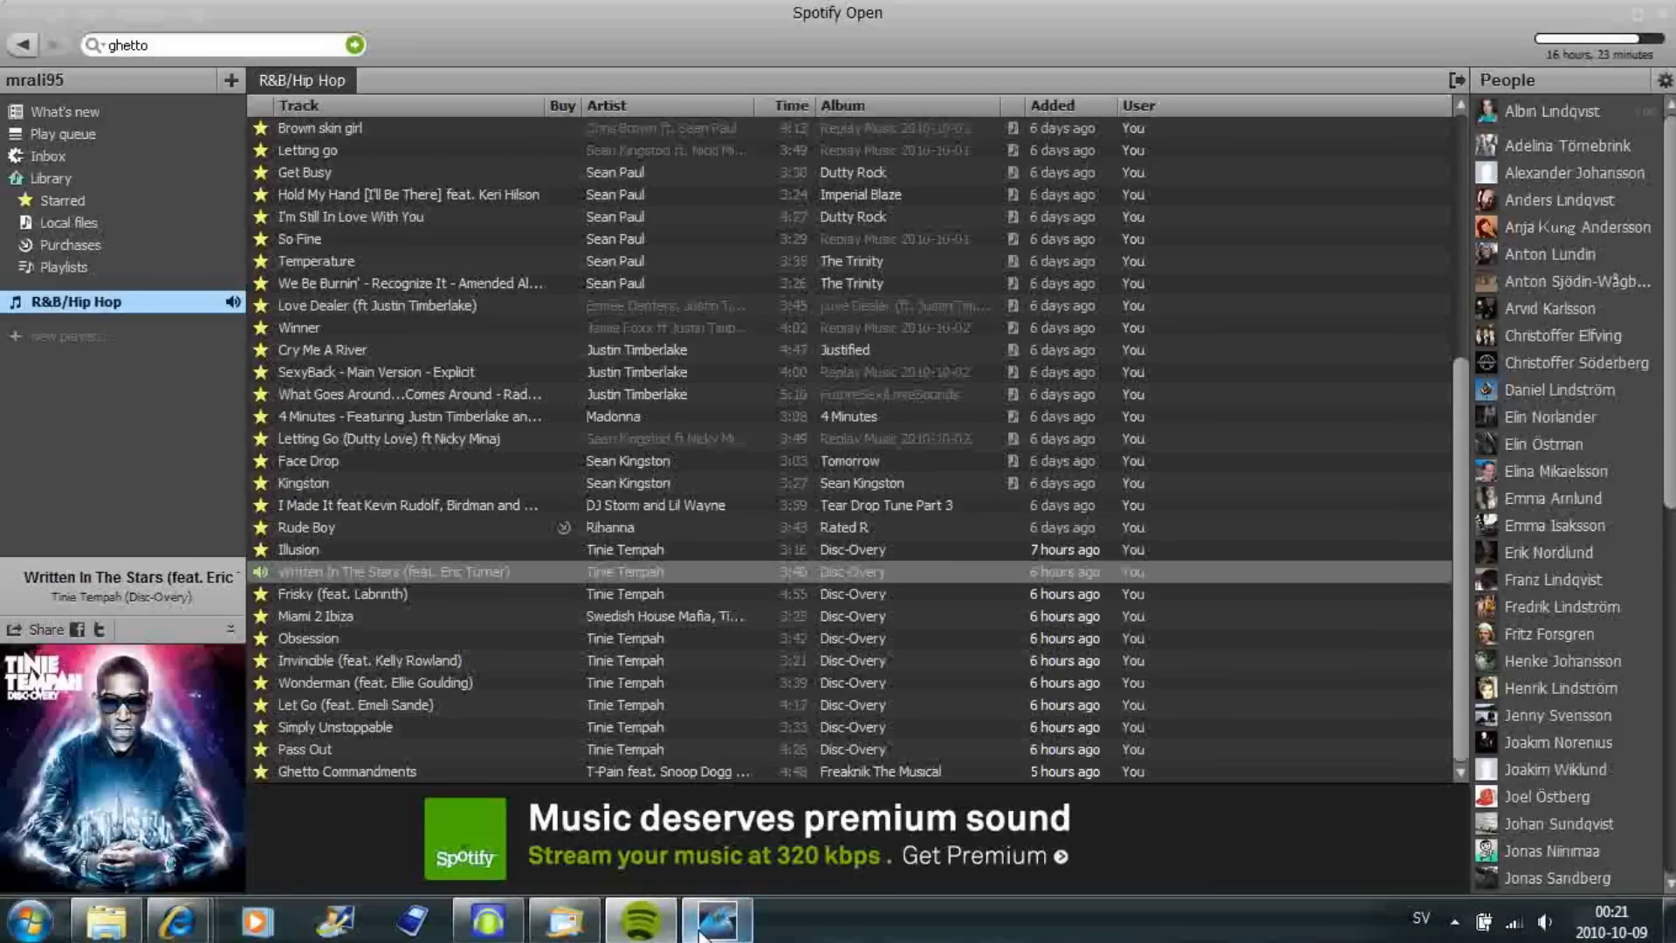
mouse_move(712, 924)
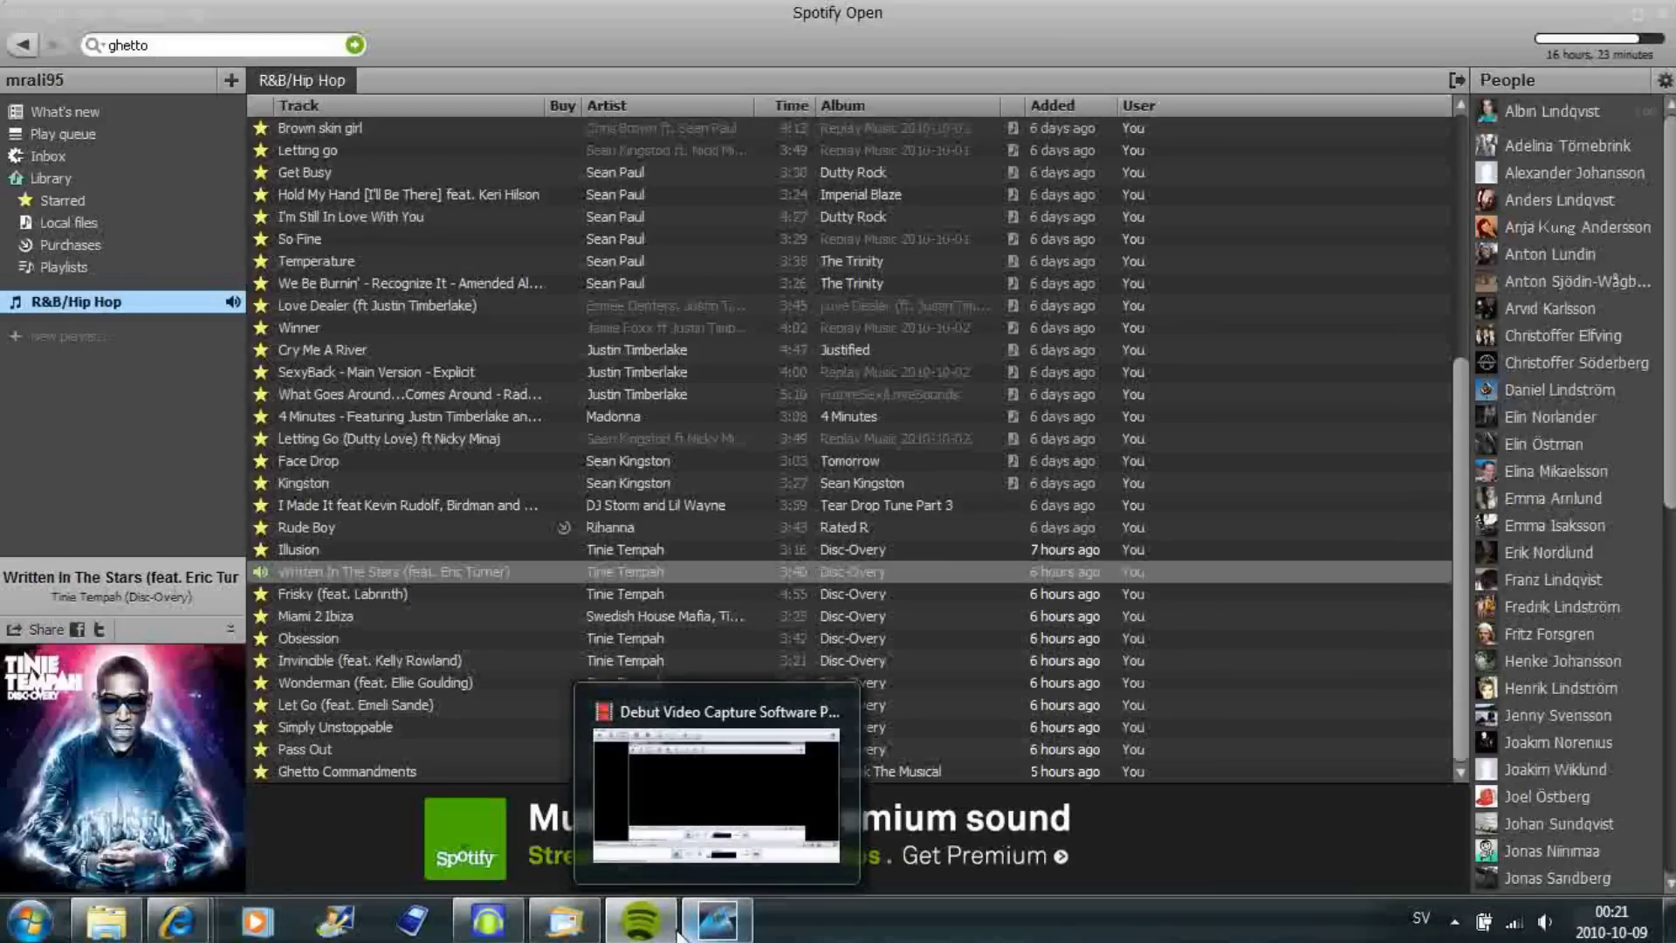
left_click(488, 921)
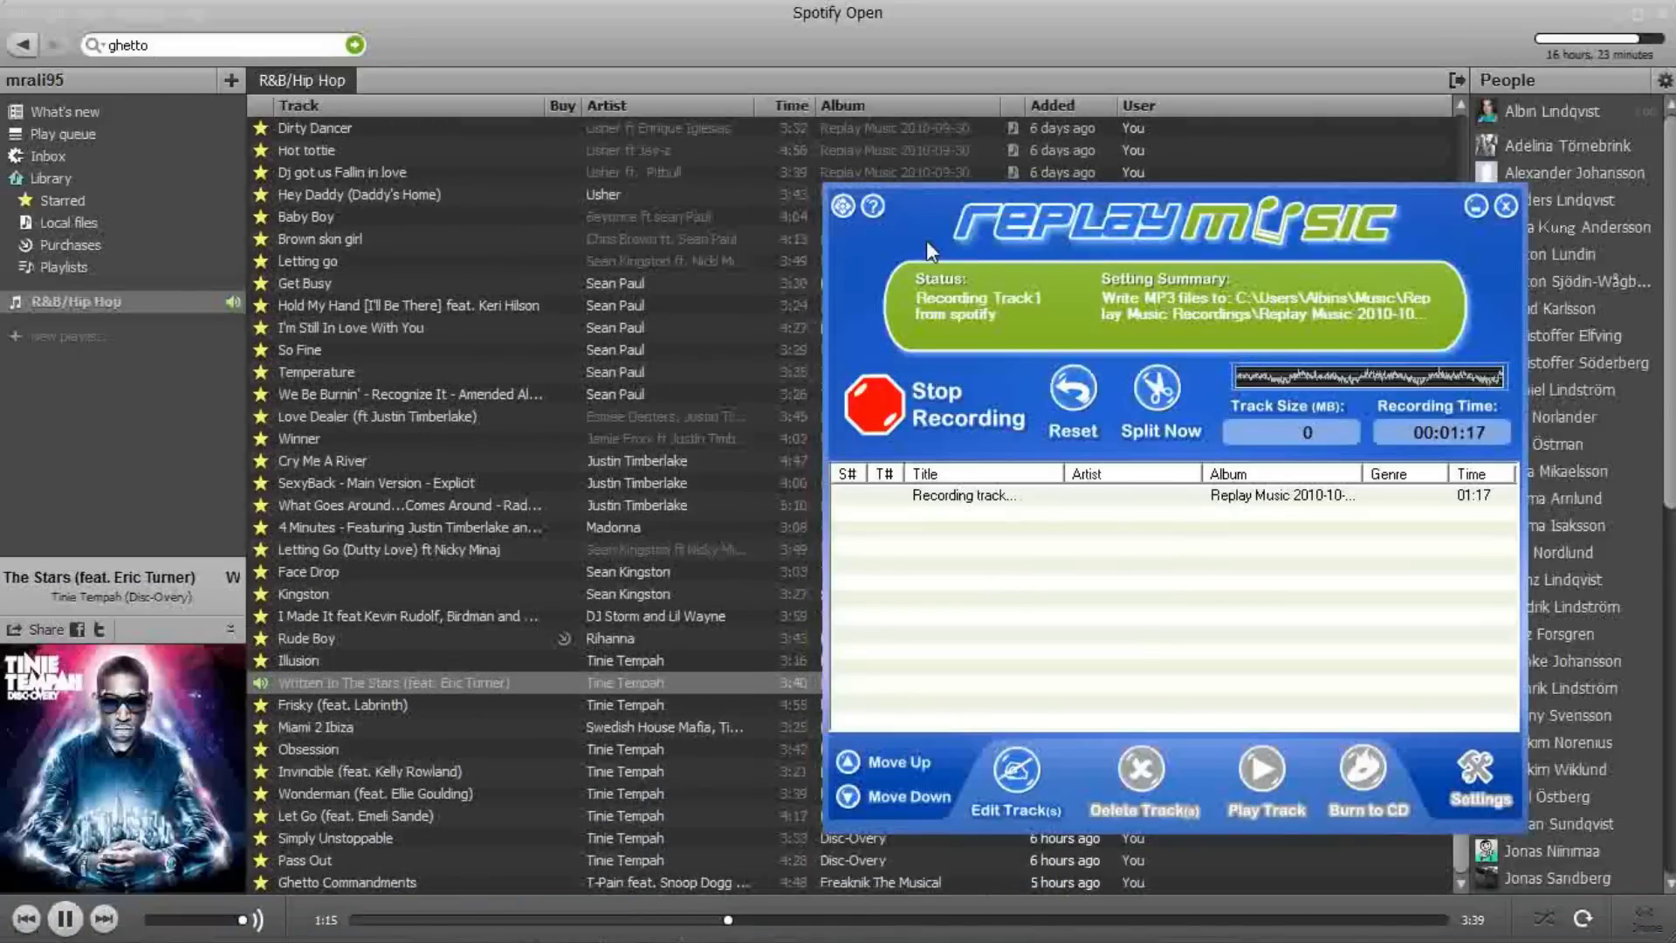
left_click_drag(925, 239, 927, 162)
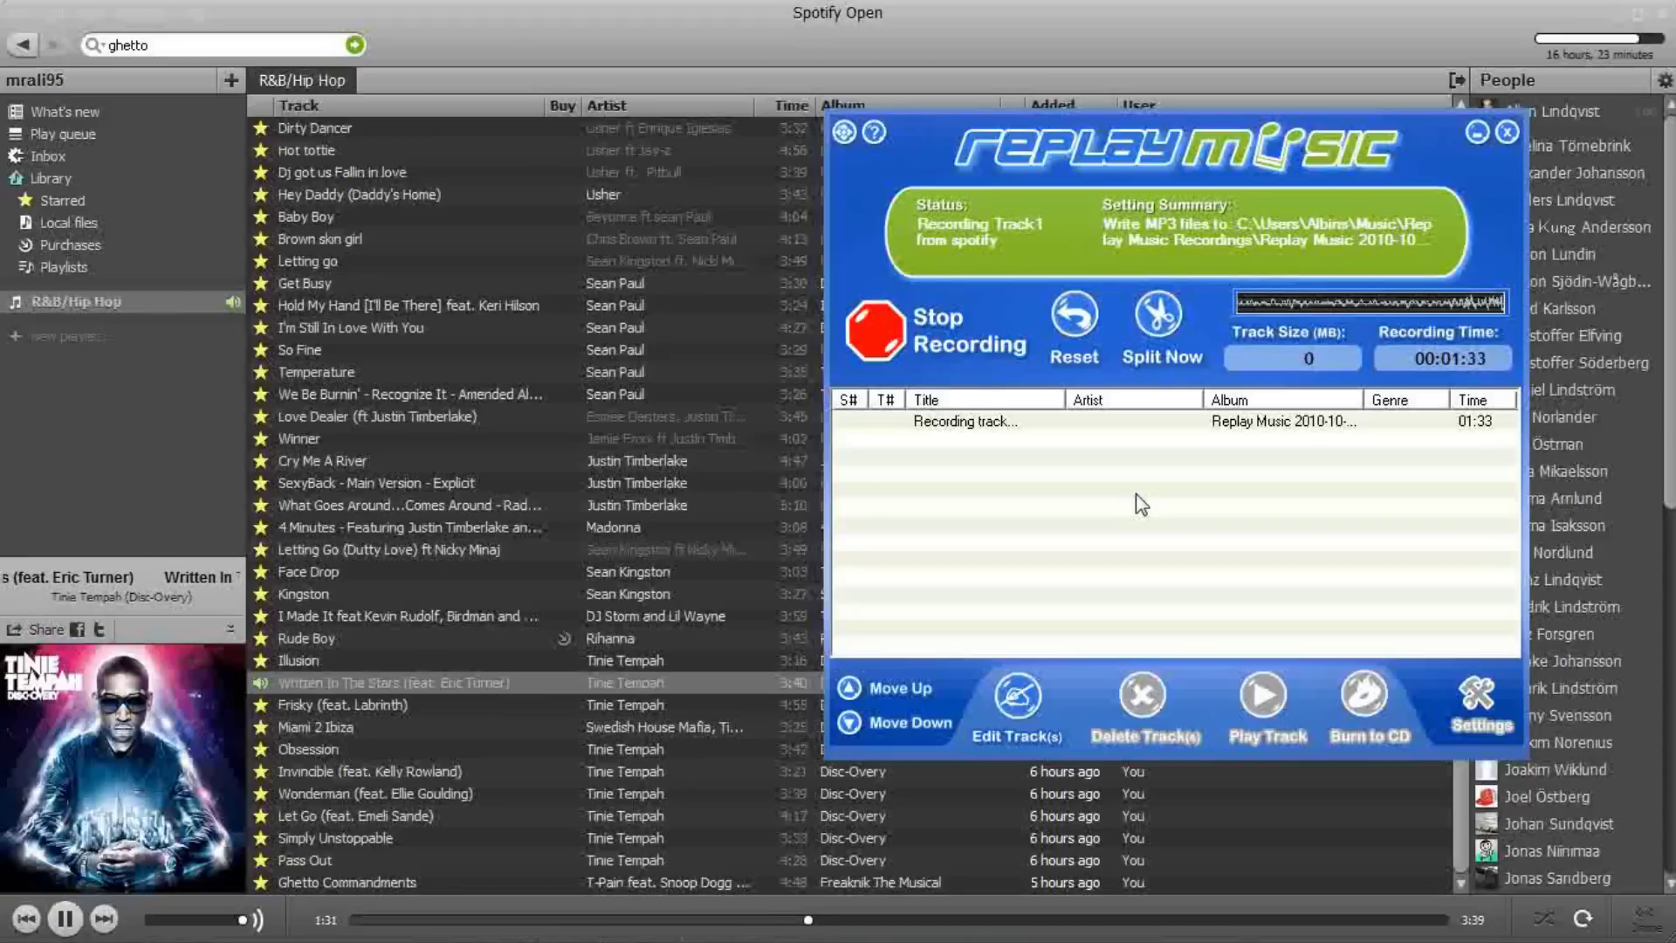
Step: Switch to the file explorer, view the Replay Music Recordings folder and open its Replay Music 2010-10-09 subfolder
mouse_move(166, 938)
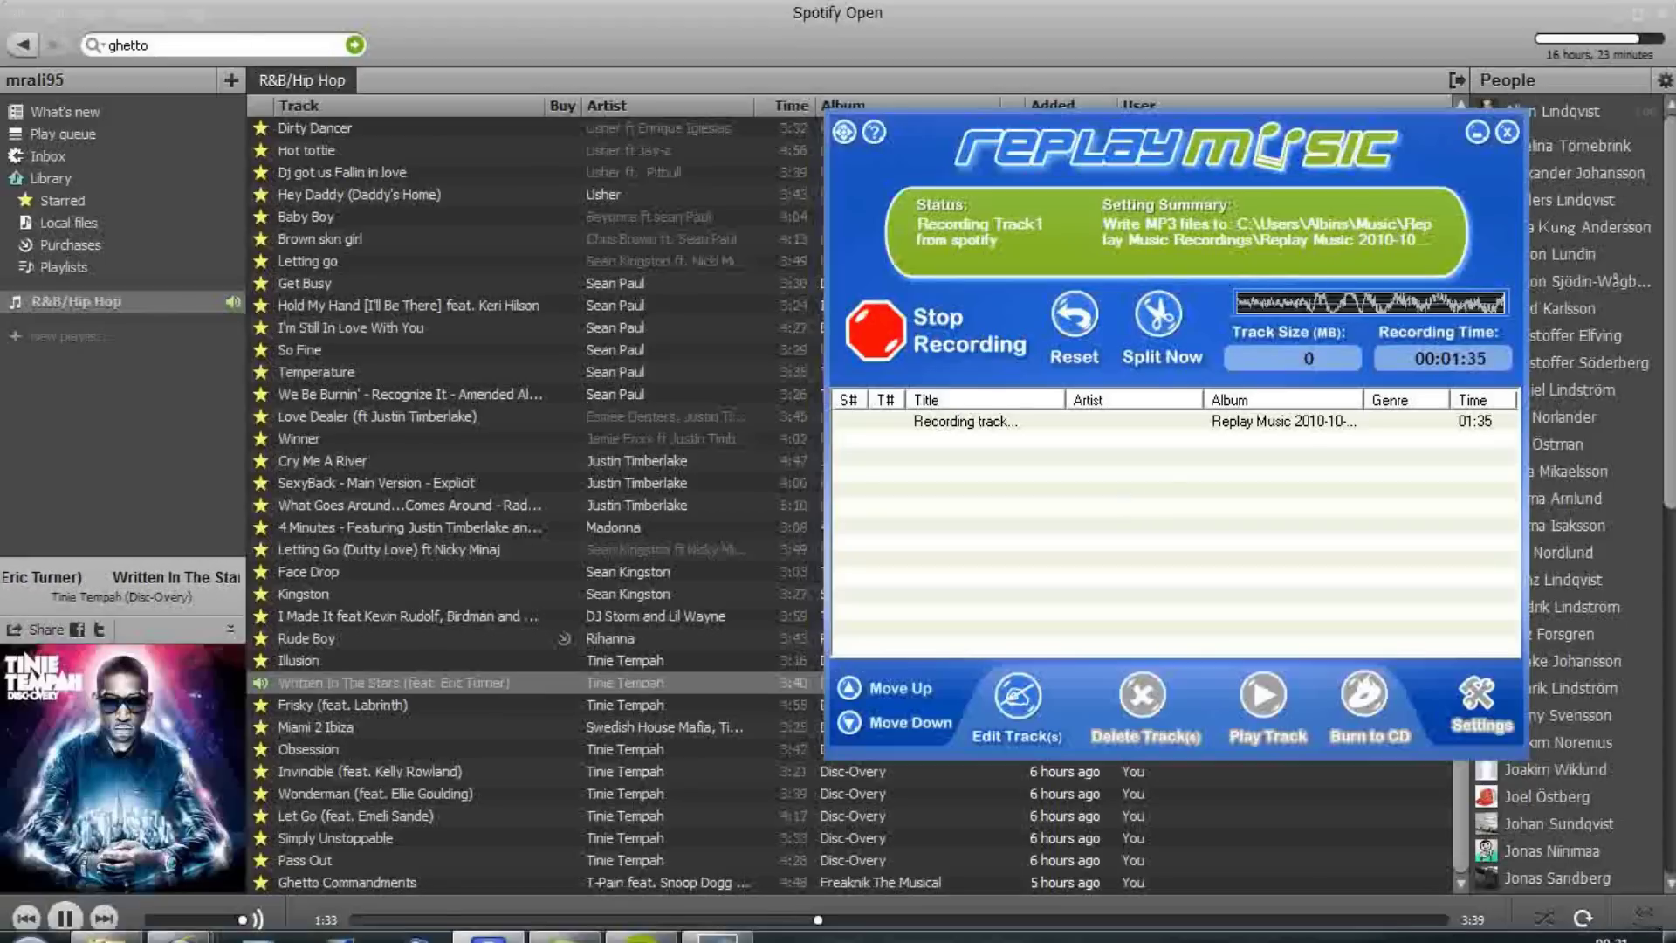
mouse_move(109, 930)
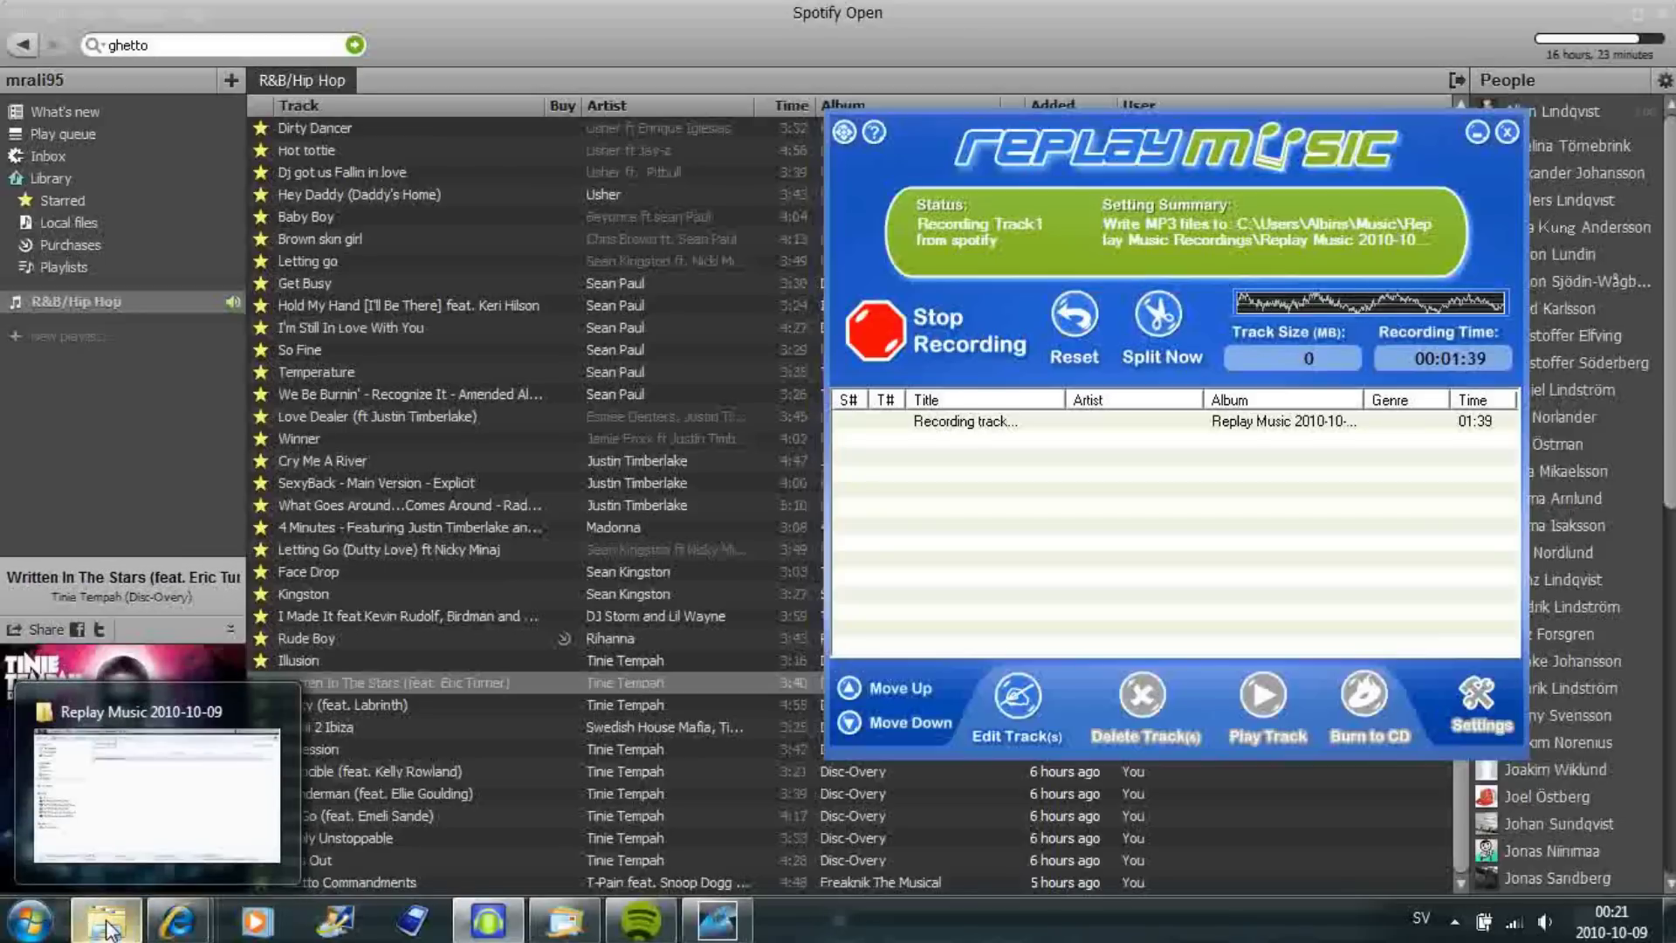
left_click(126, 845)
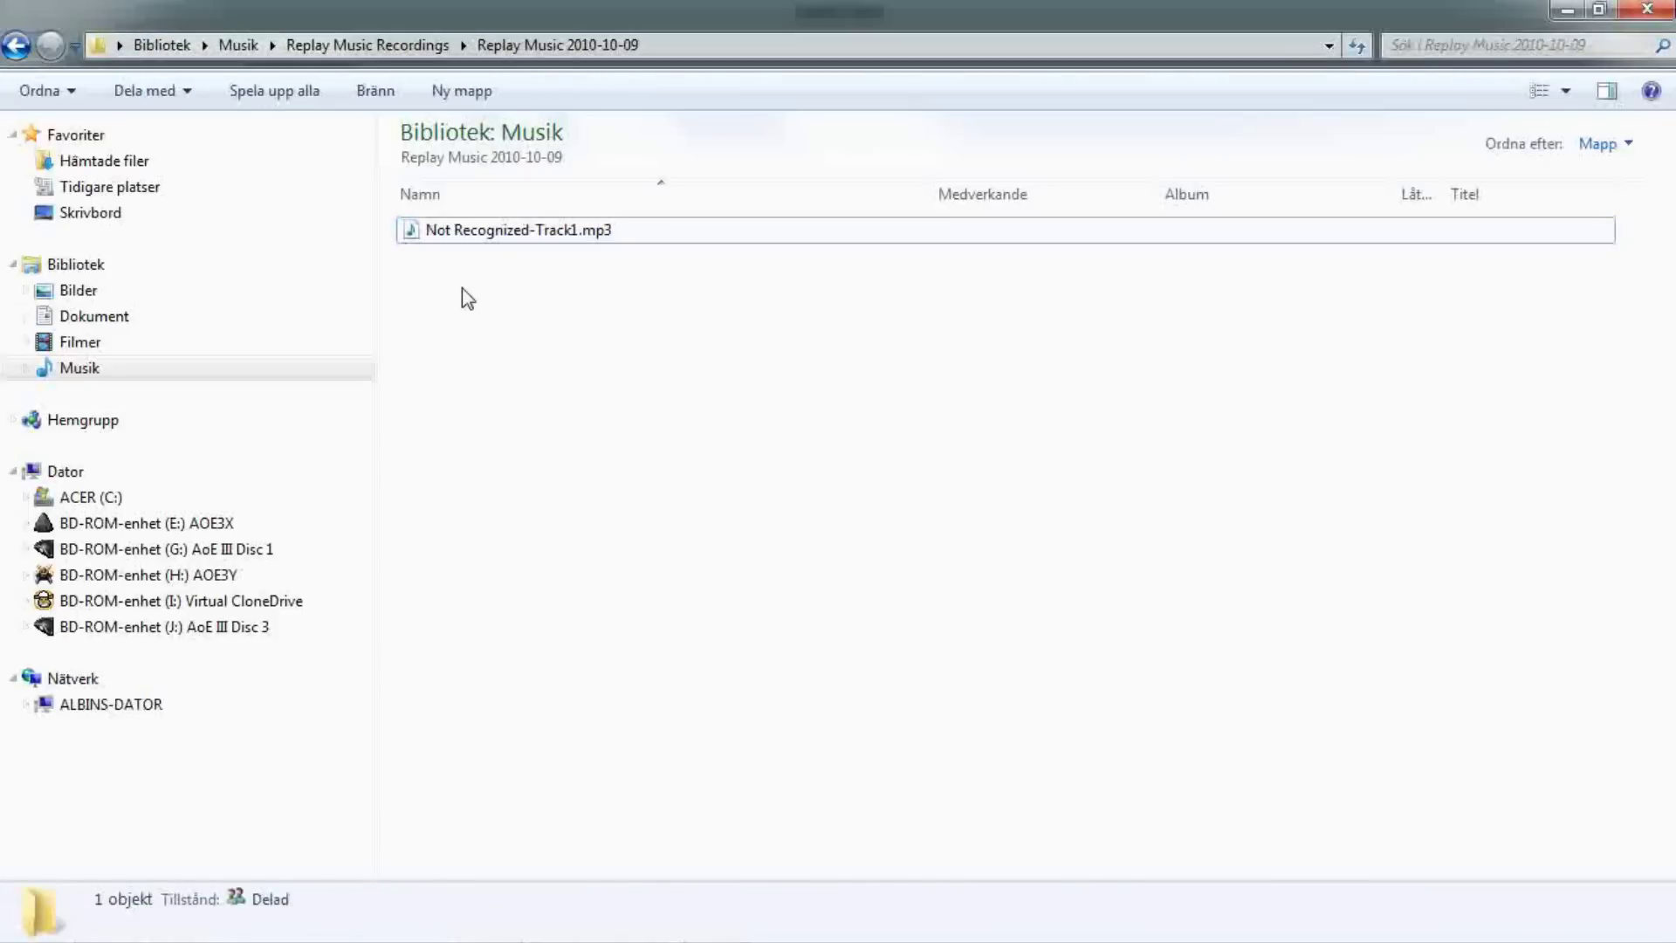
key("BackSpace")
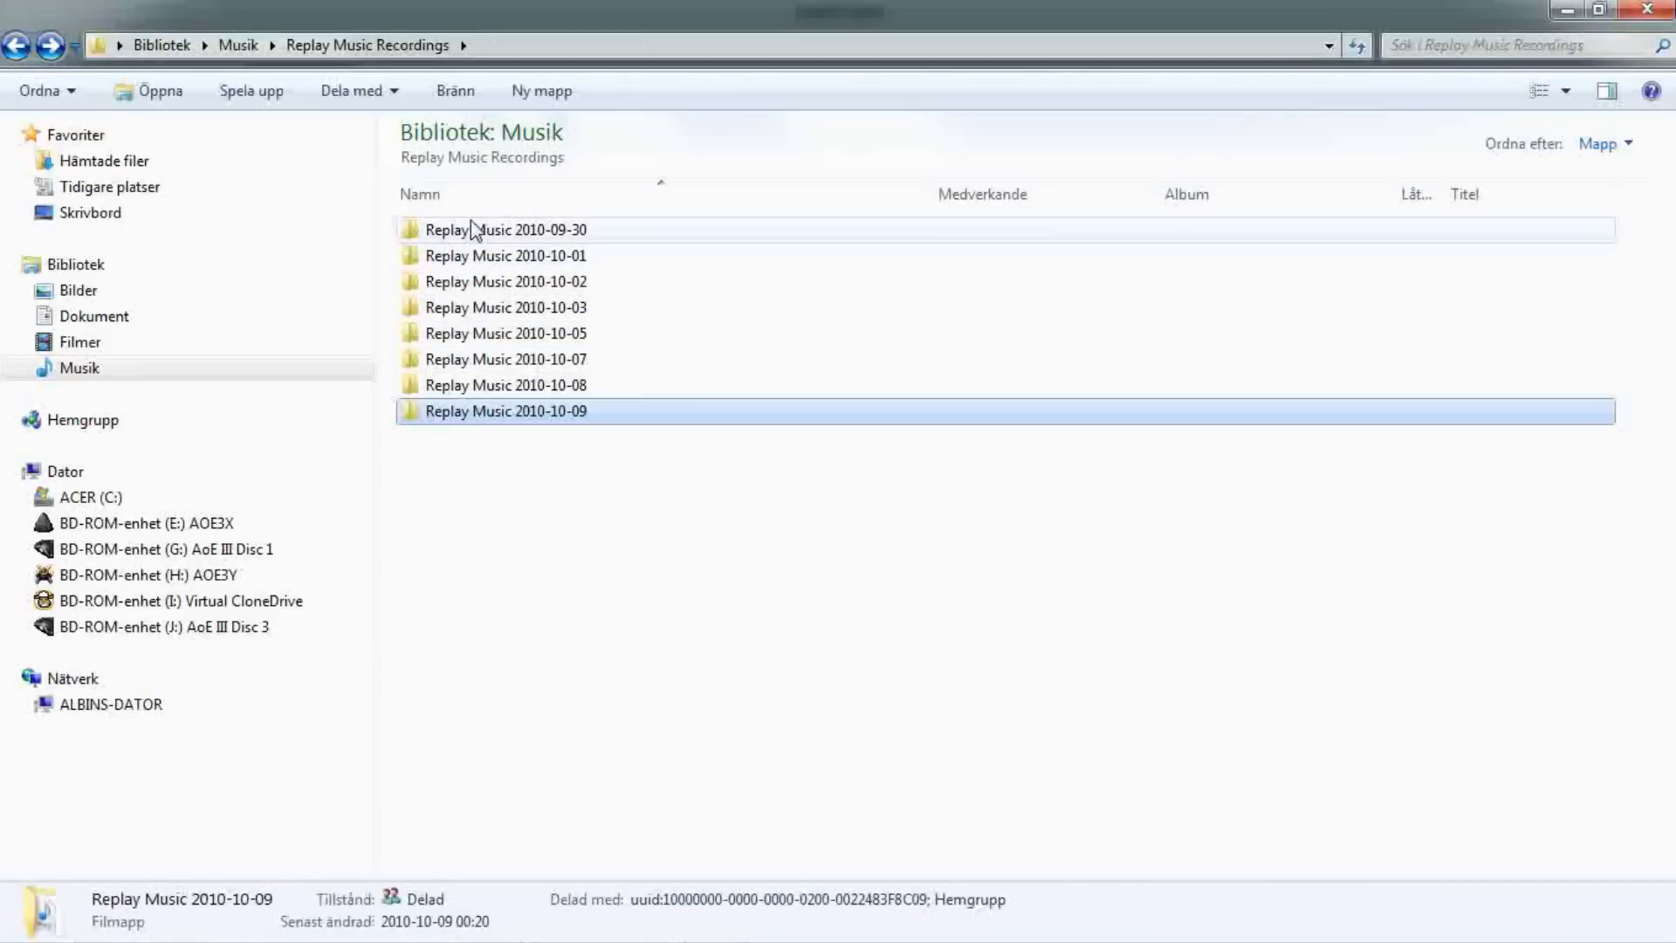
double_click(598, 411)
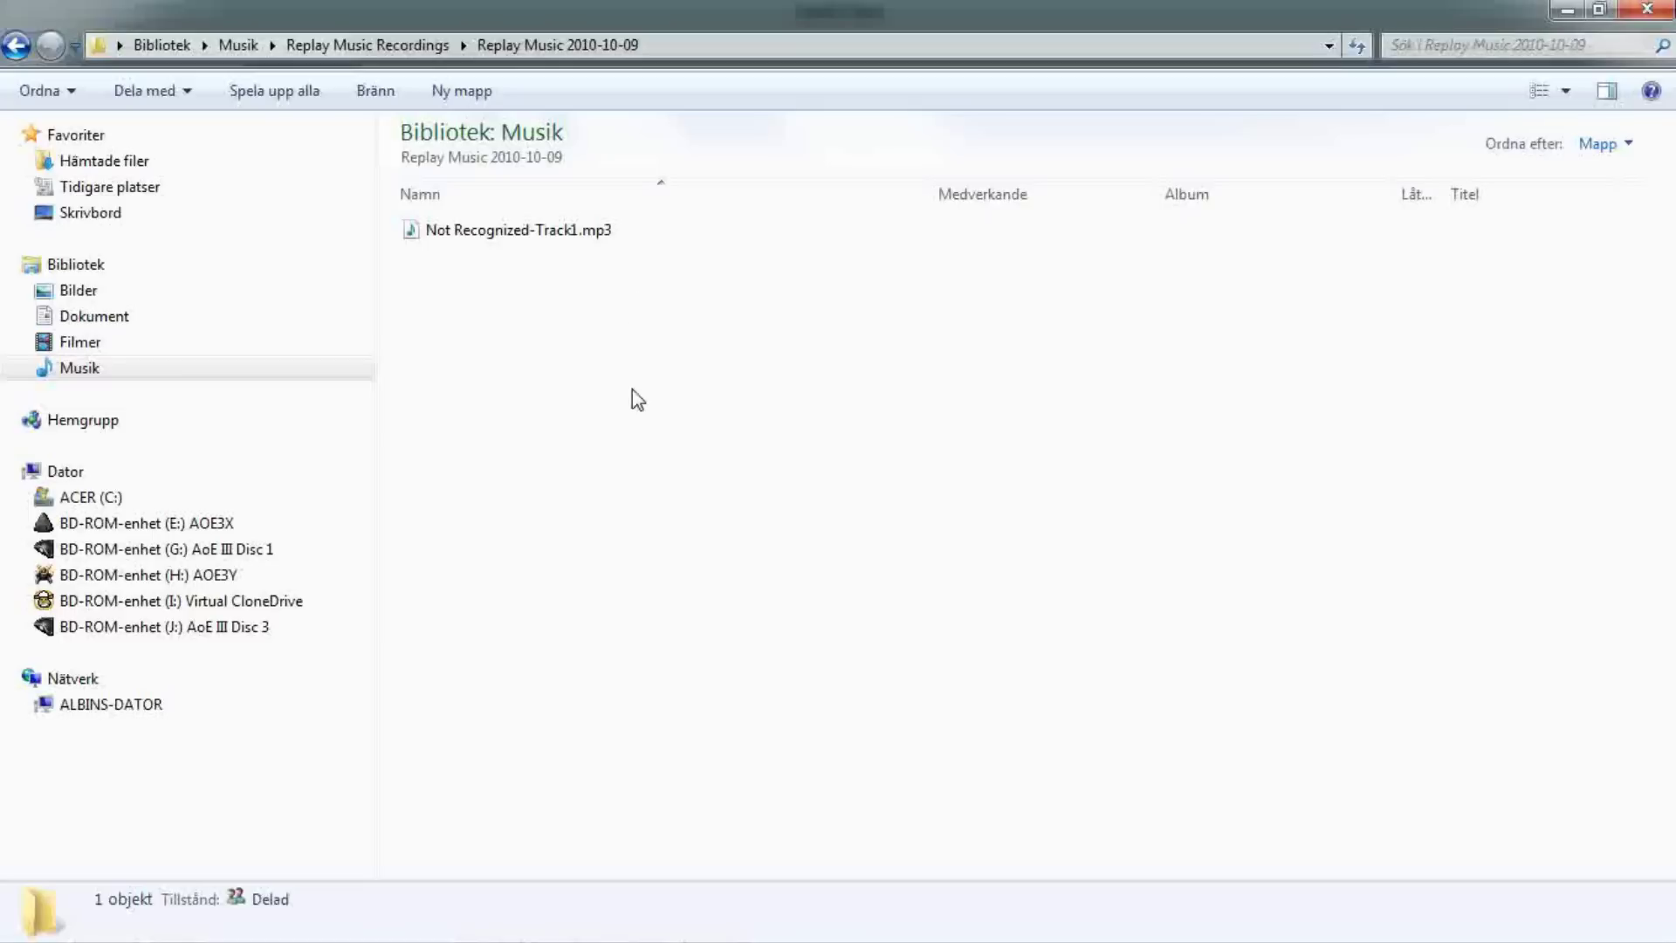
Step: Close the recordings folder window, then stop the Replay Music recording and pause the Spotify playback once the song has ended
left_click(1633, 19)
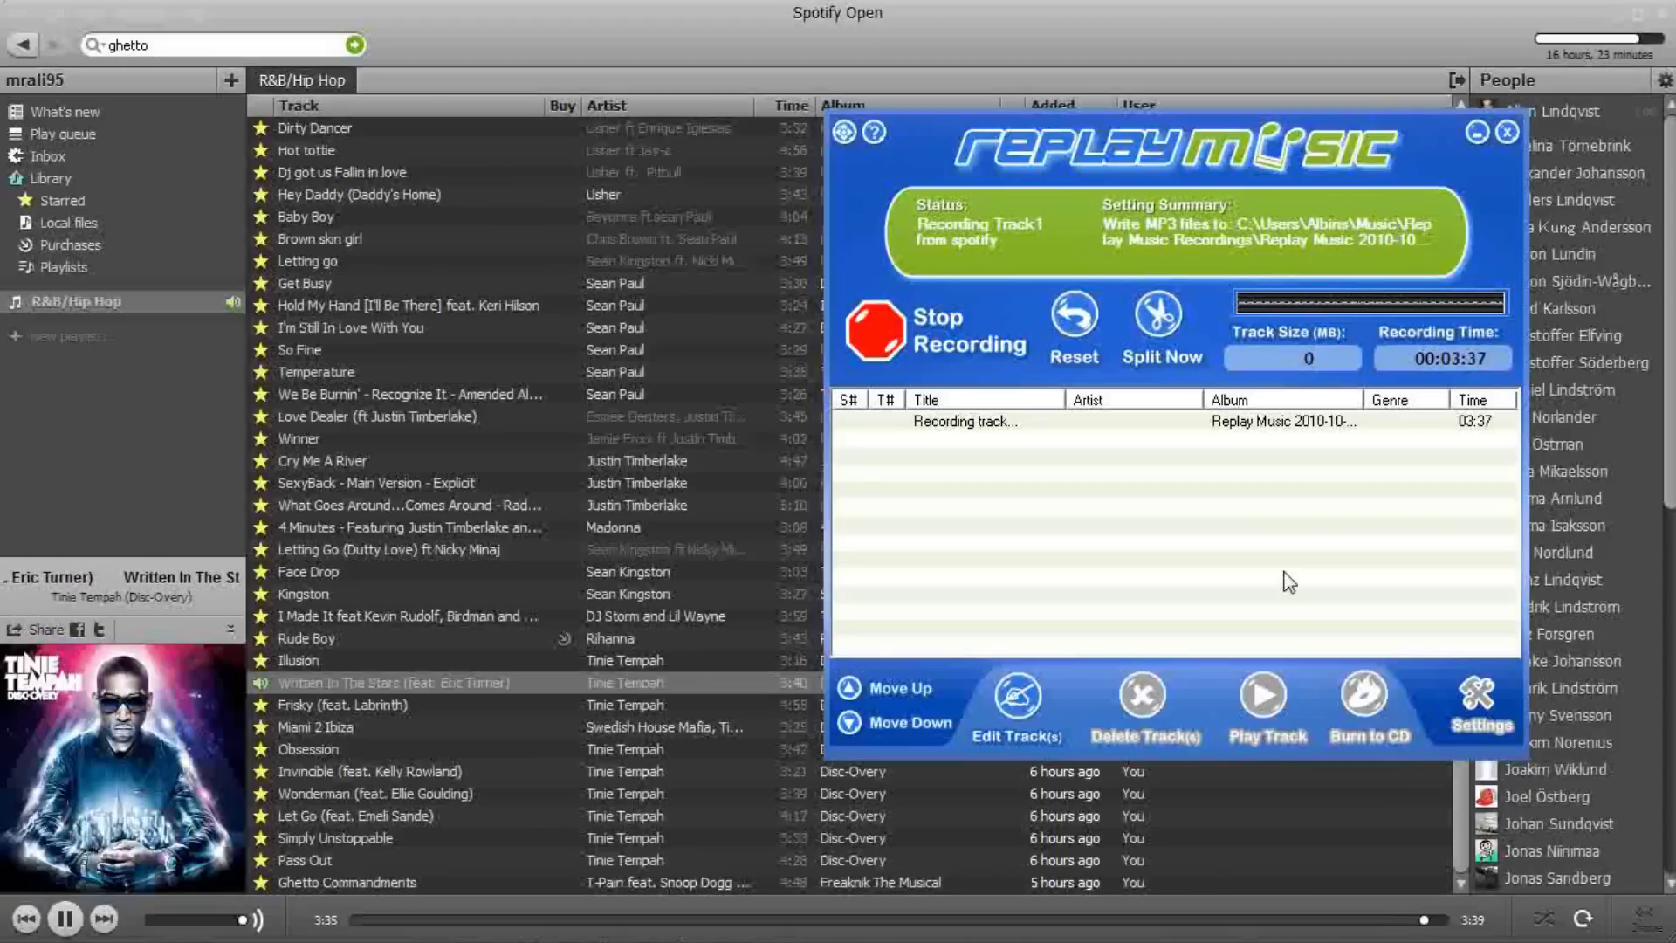
left_click(966, 344)
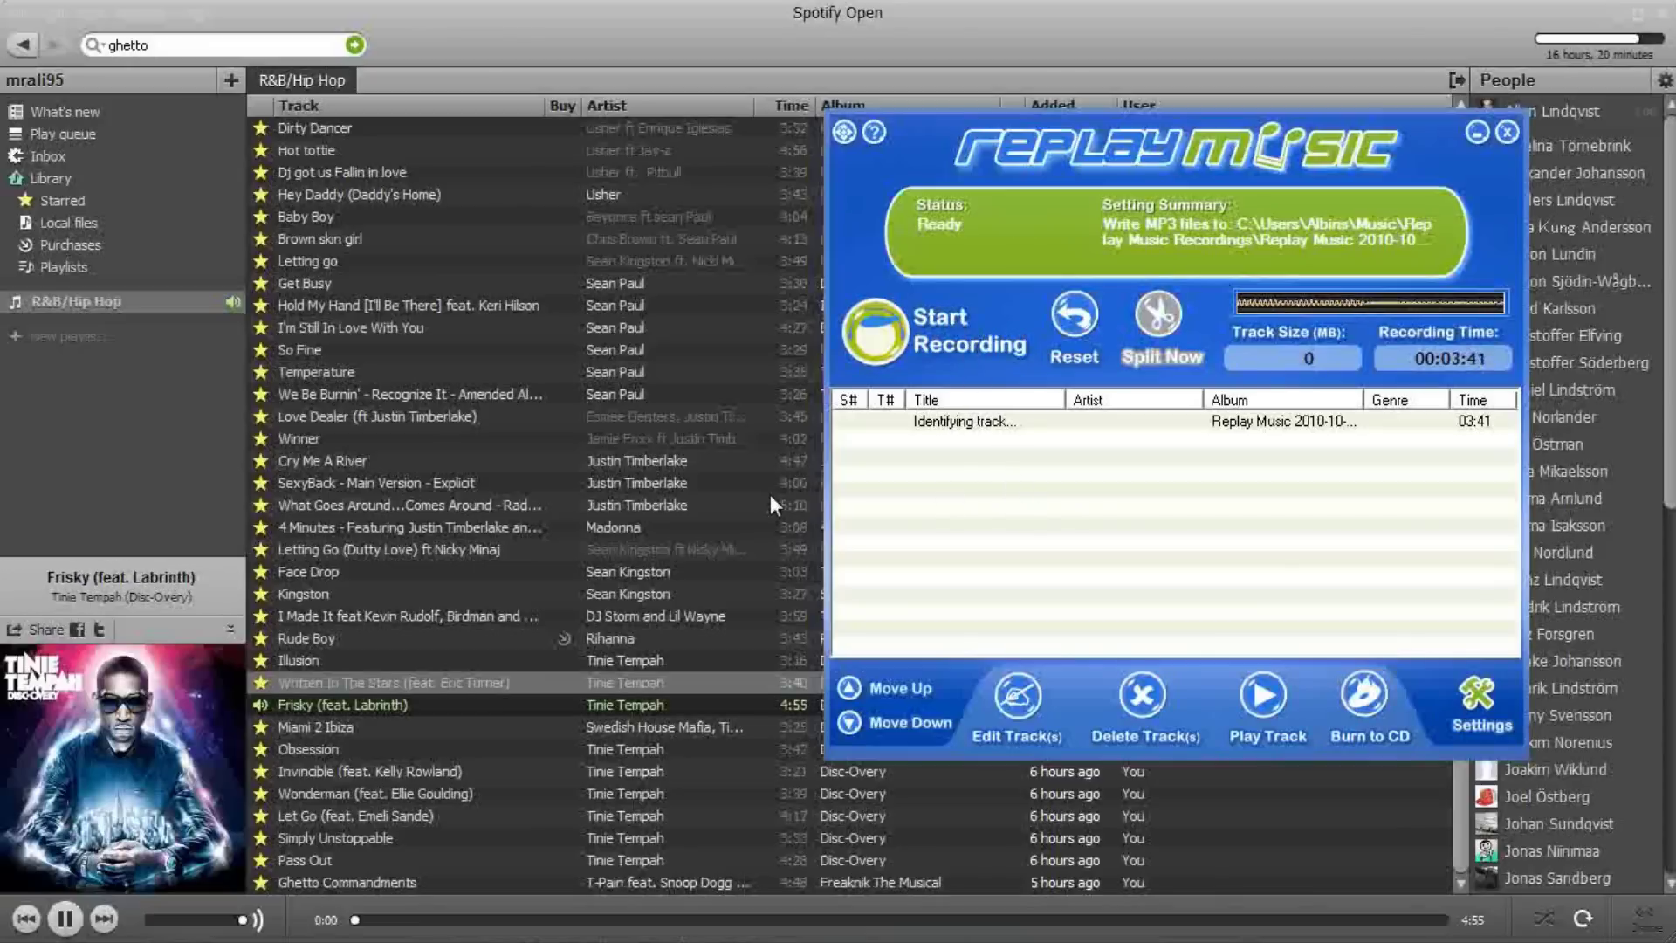
left_click(65, 925)
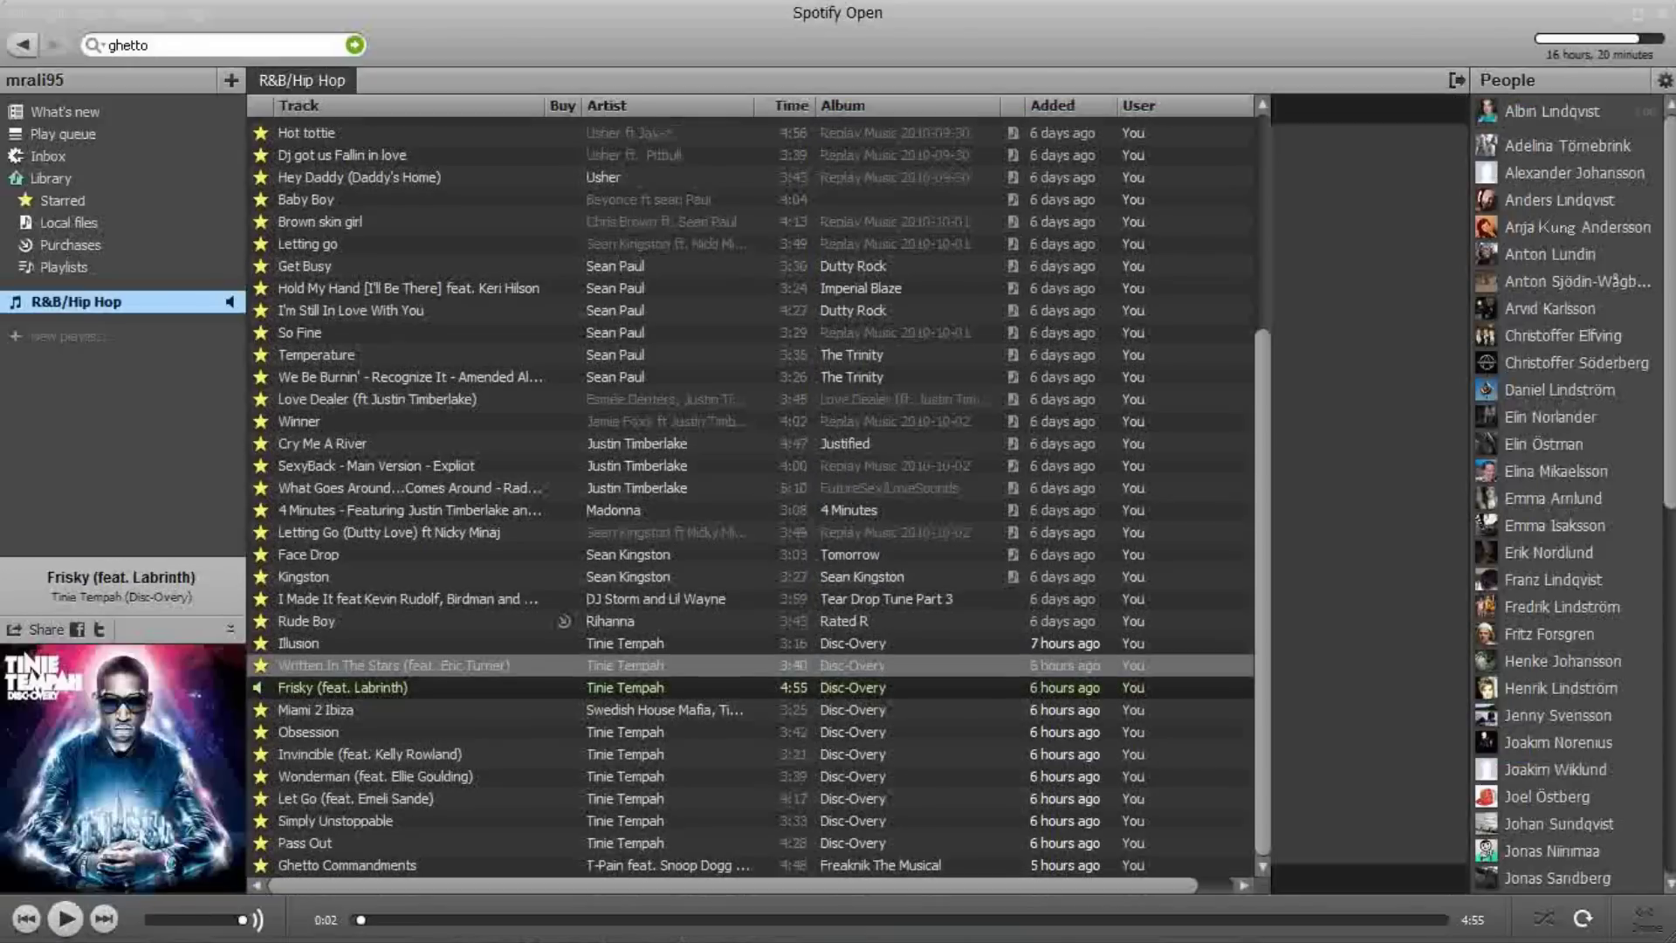
Step: Switch back to Replay Music and set the recorded track's title to "written in the stars 8ft. Eric turner)"
left_click(484, 927)
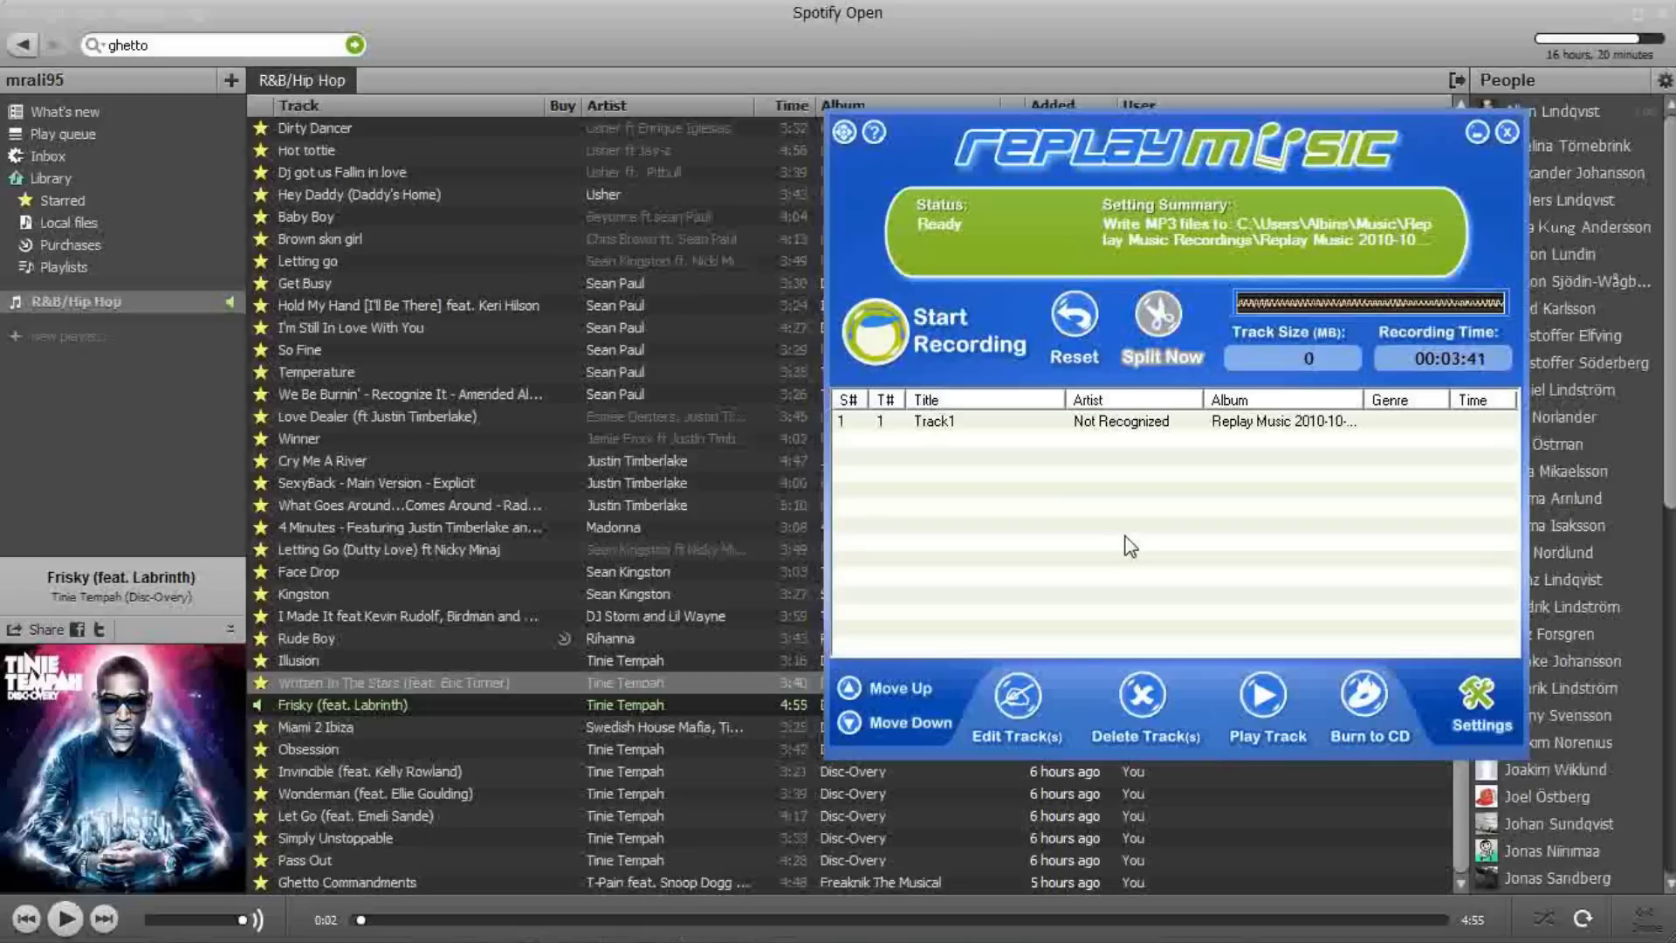
double_click(977, 426)
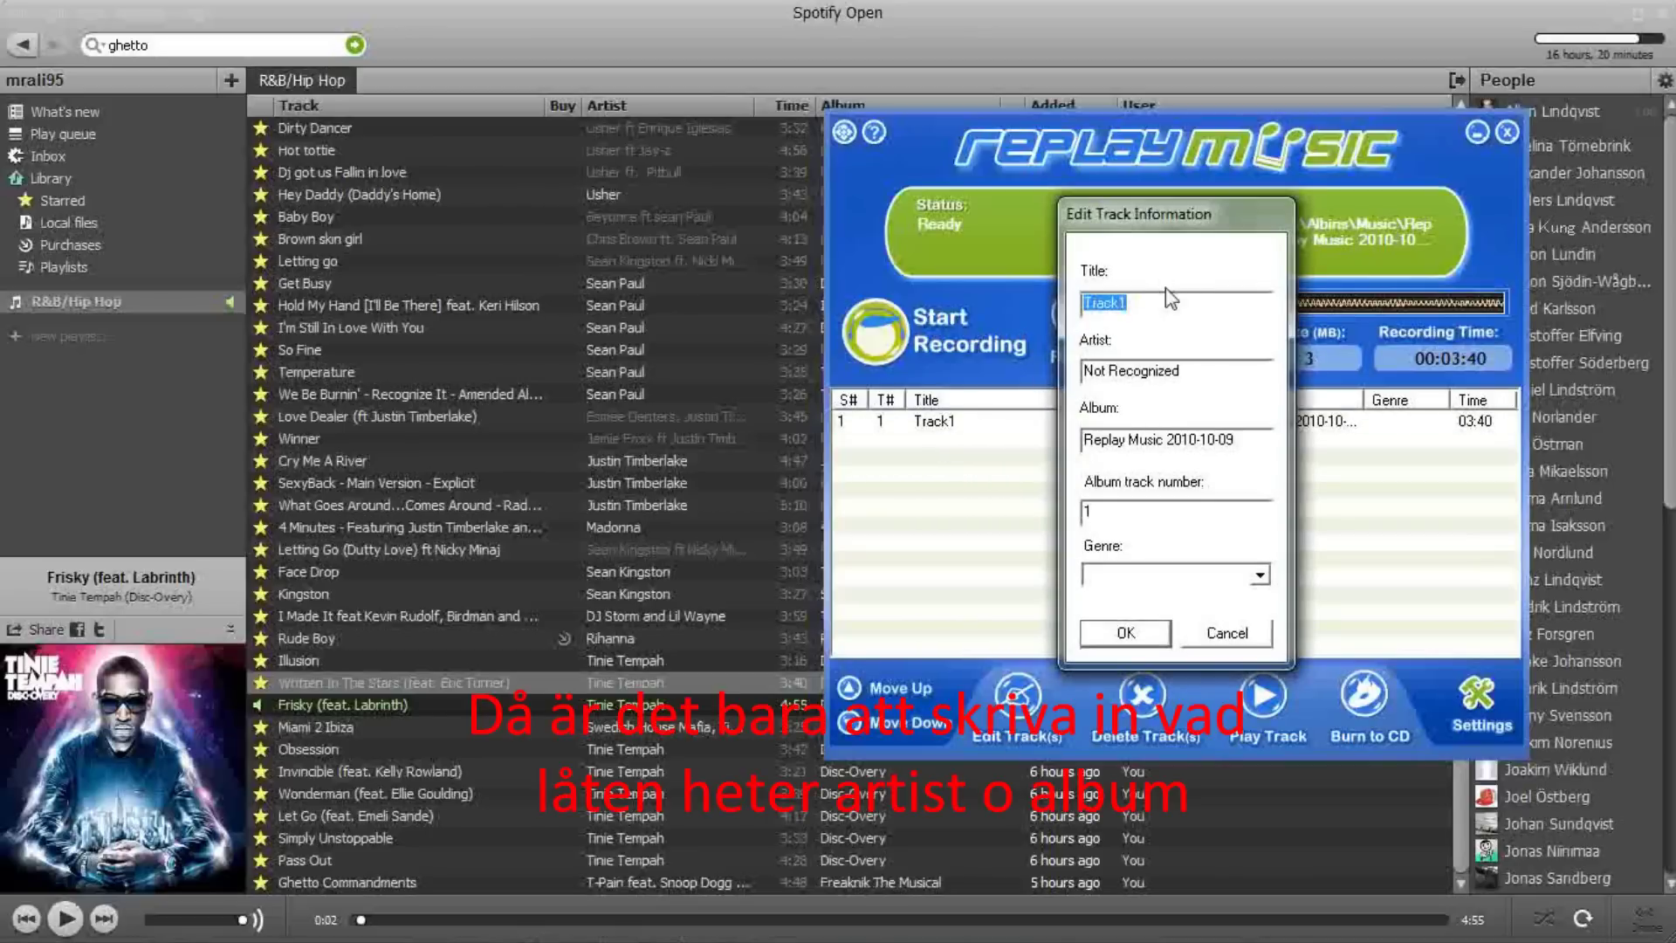
type("written in the starts")
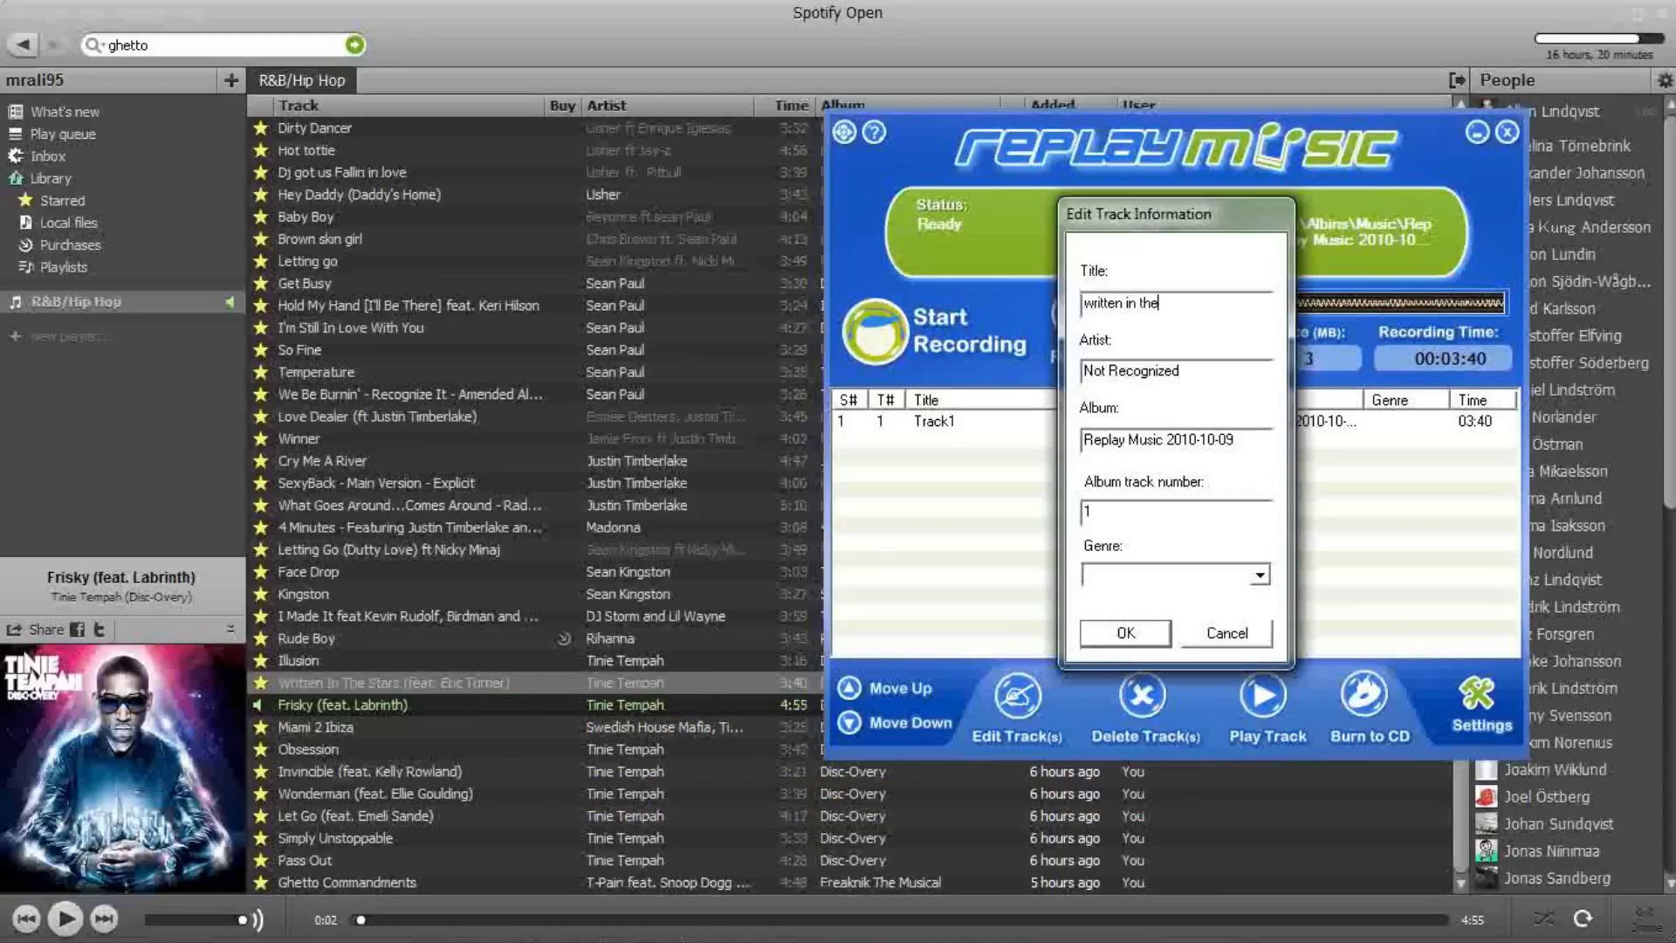
key("BackSpace")
key("BackSpace")
type("stars 8ft. Eric turne")
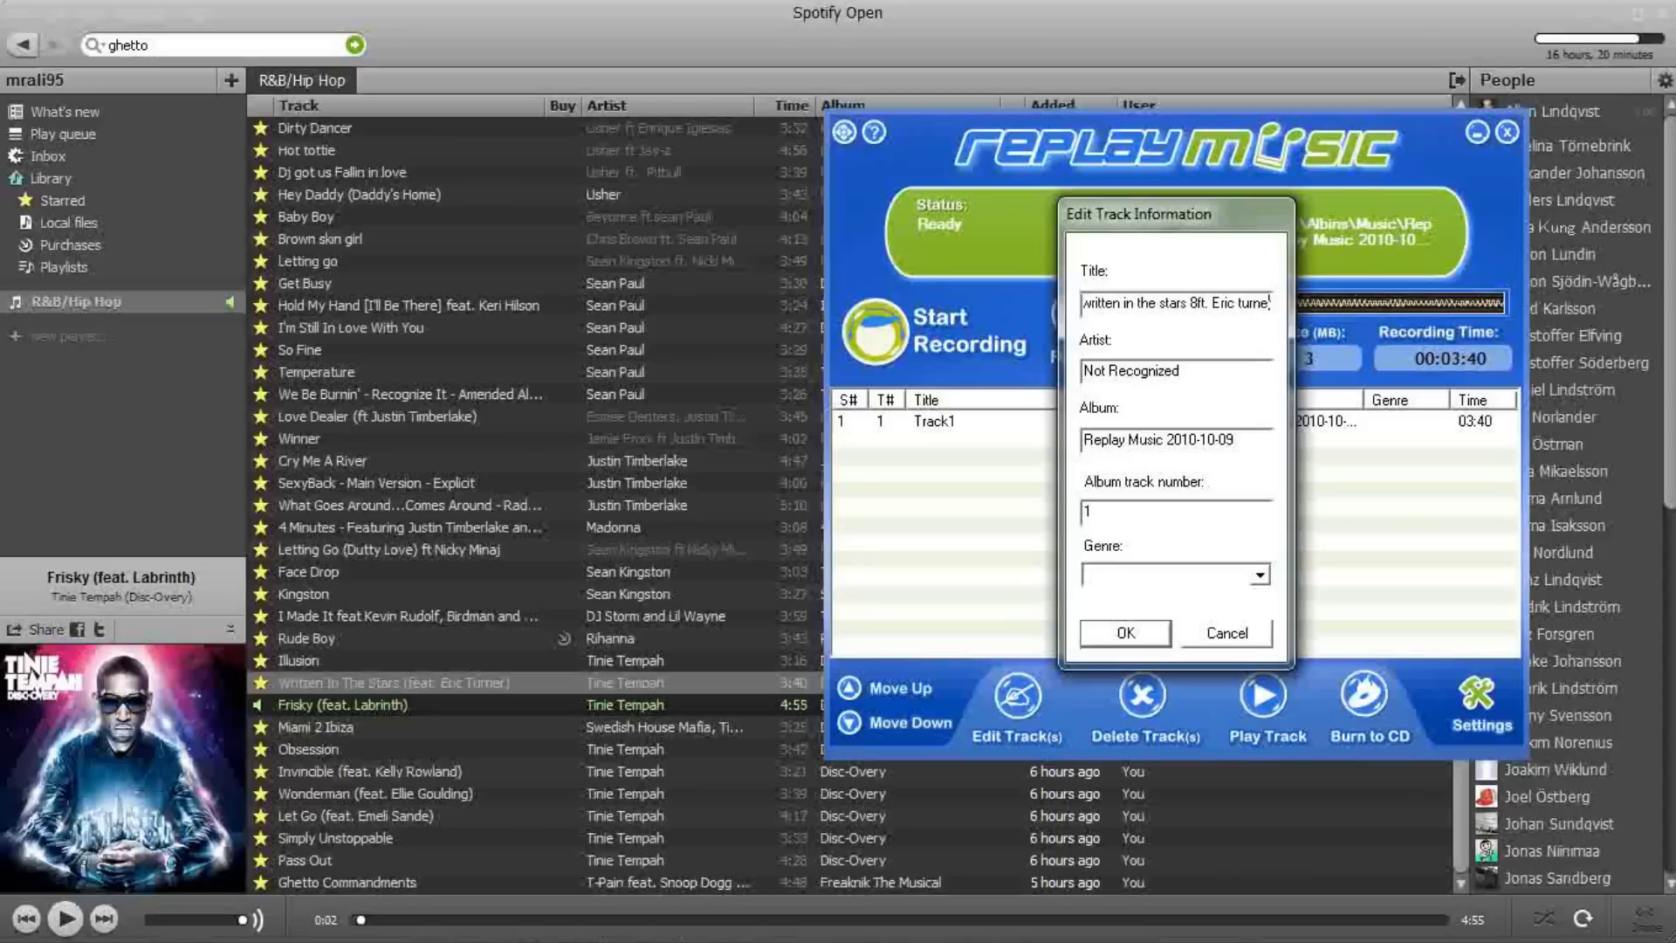
type("r)")
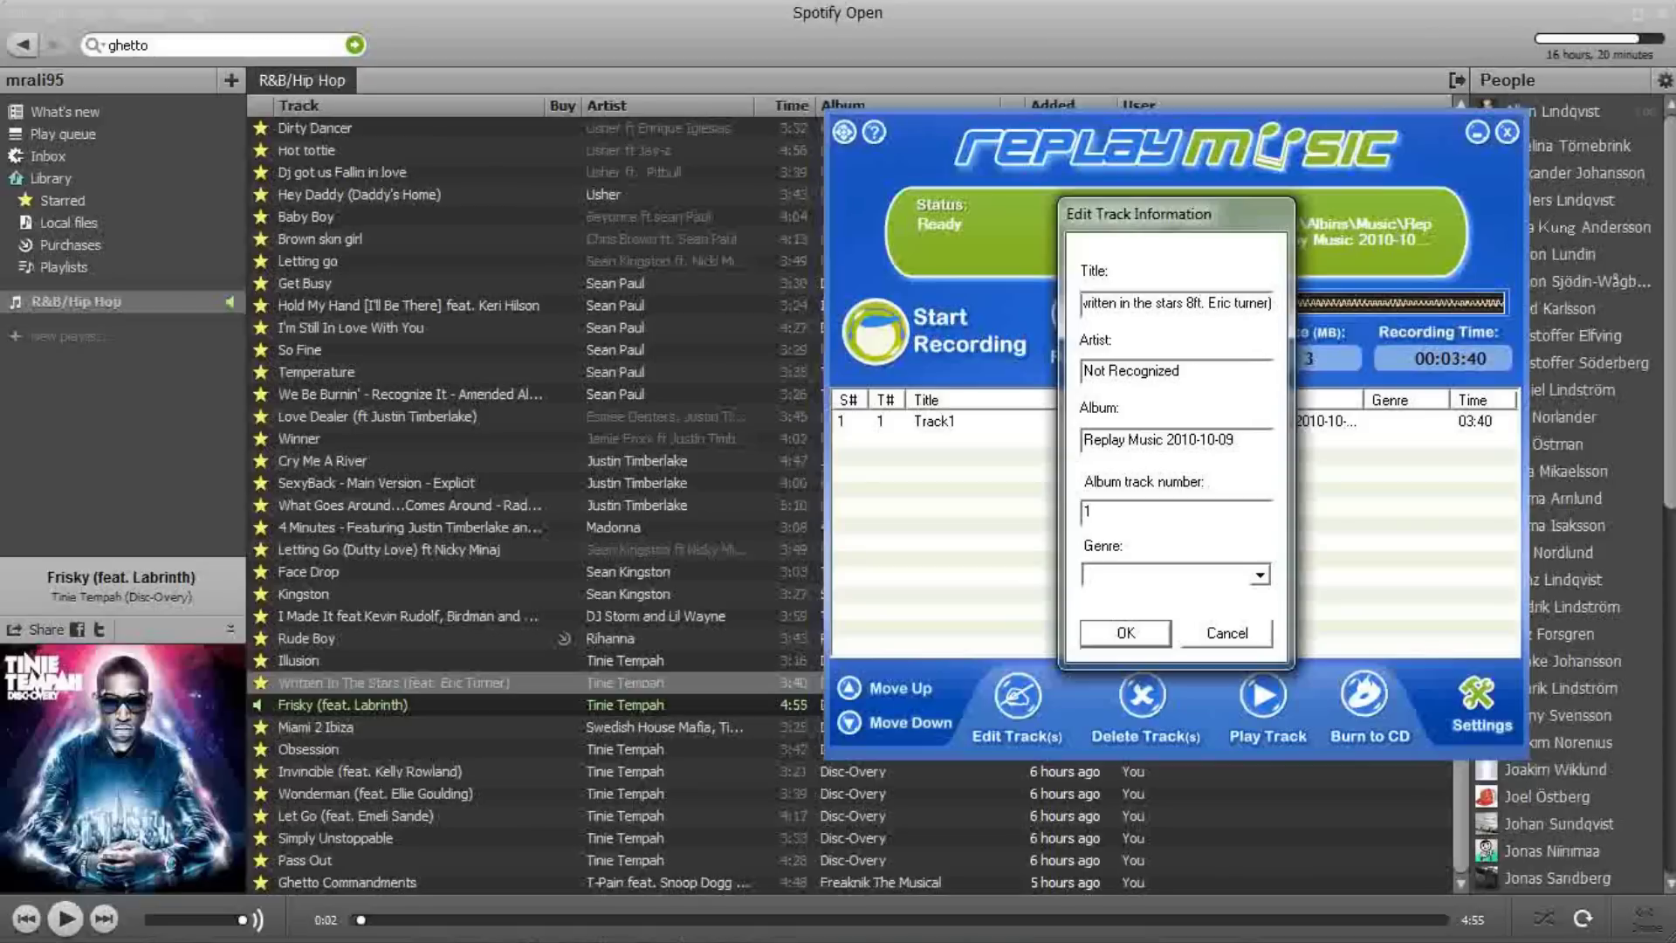
Step: Set the recorded track's artist to "Tinie Tempah" and save the track information
key("Tab")
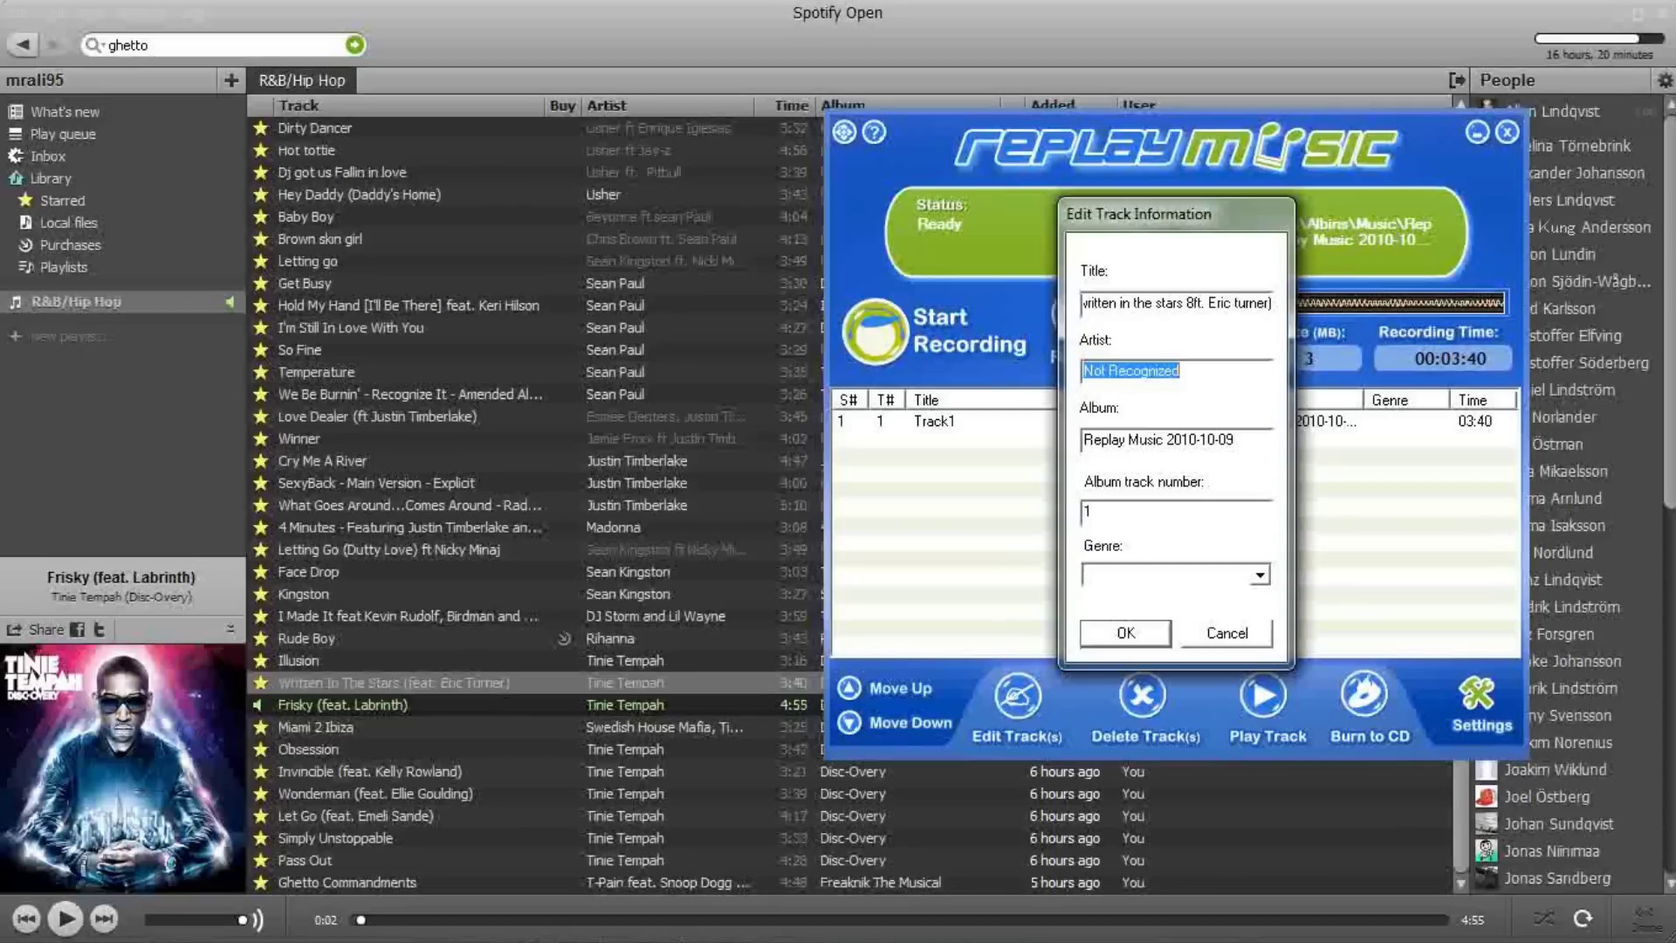
type("Tinie Tempah")
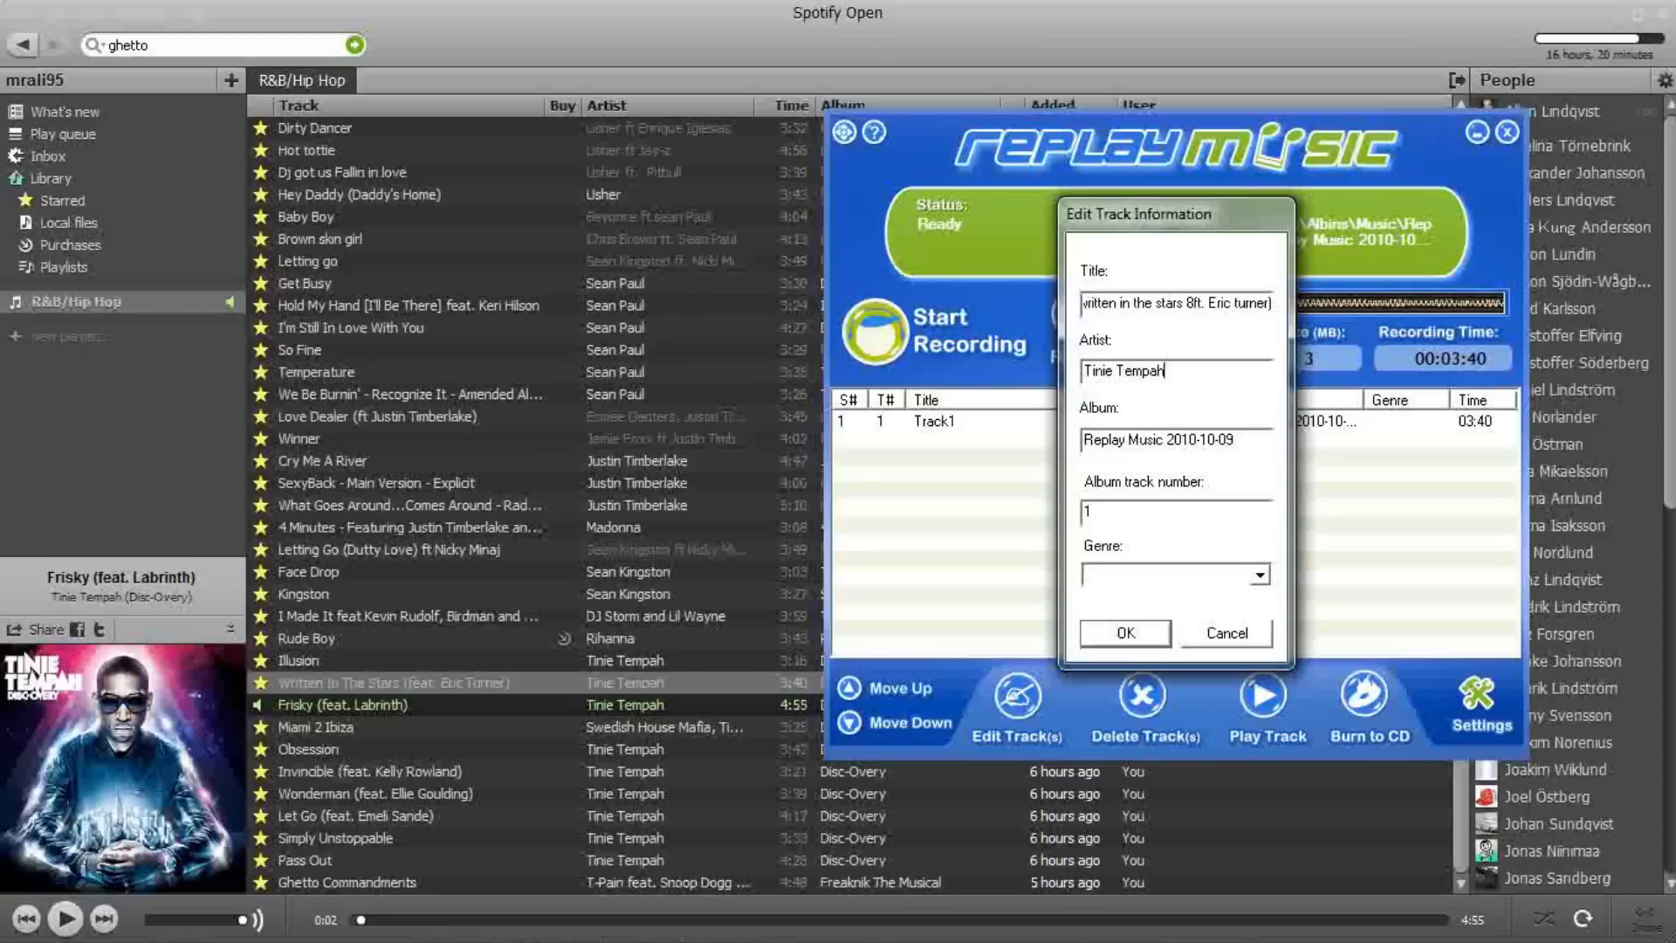
double_click(1239, 434)
key("Return")
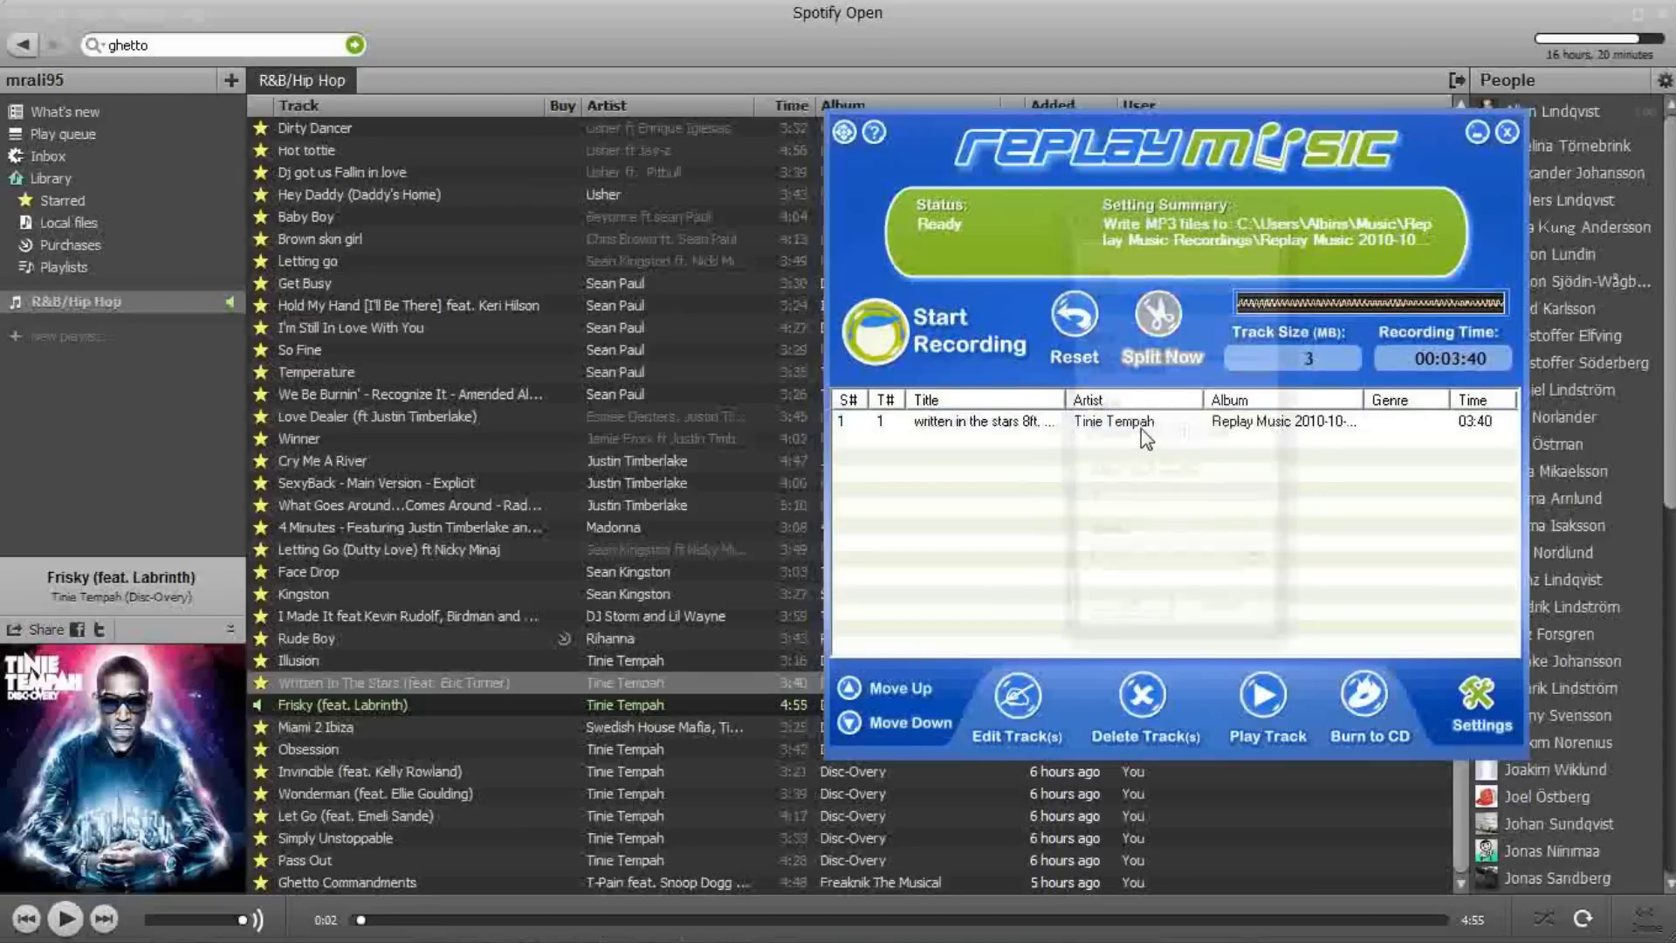
Step: Reopen the track information, replace the album name with "Disco-Overy" and save it
double_click(1141, 430)
left_click(1252, 436)
key("BackSpace")
key("BackSpace")
key("BackSpace")
key("BackSpace")
key("BackSpace")
key("BackSpace")
key("BackSpace")
key("BackSpace")
key("BackSpace")
key("BackSpace")
key("BackSpace")
key("BackSpace")
key("BackSpace")
key("BackSpace")
key("BackSpace")
key("BackSpace")
key("BackSpace")
key("BackSpace")
key("BackSpace")
key("BackSpace")
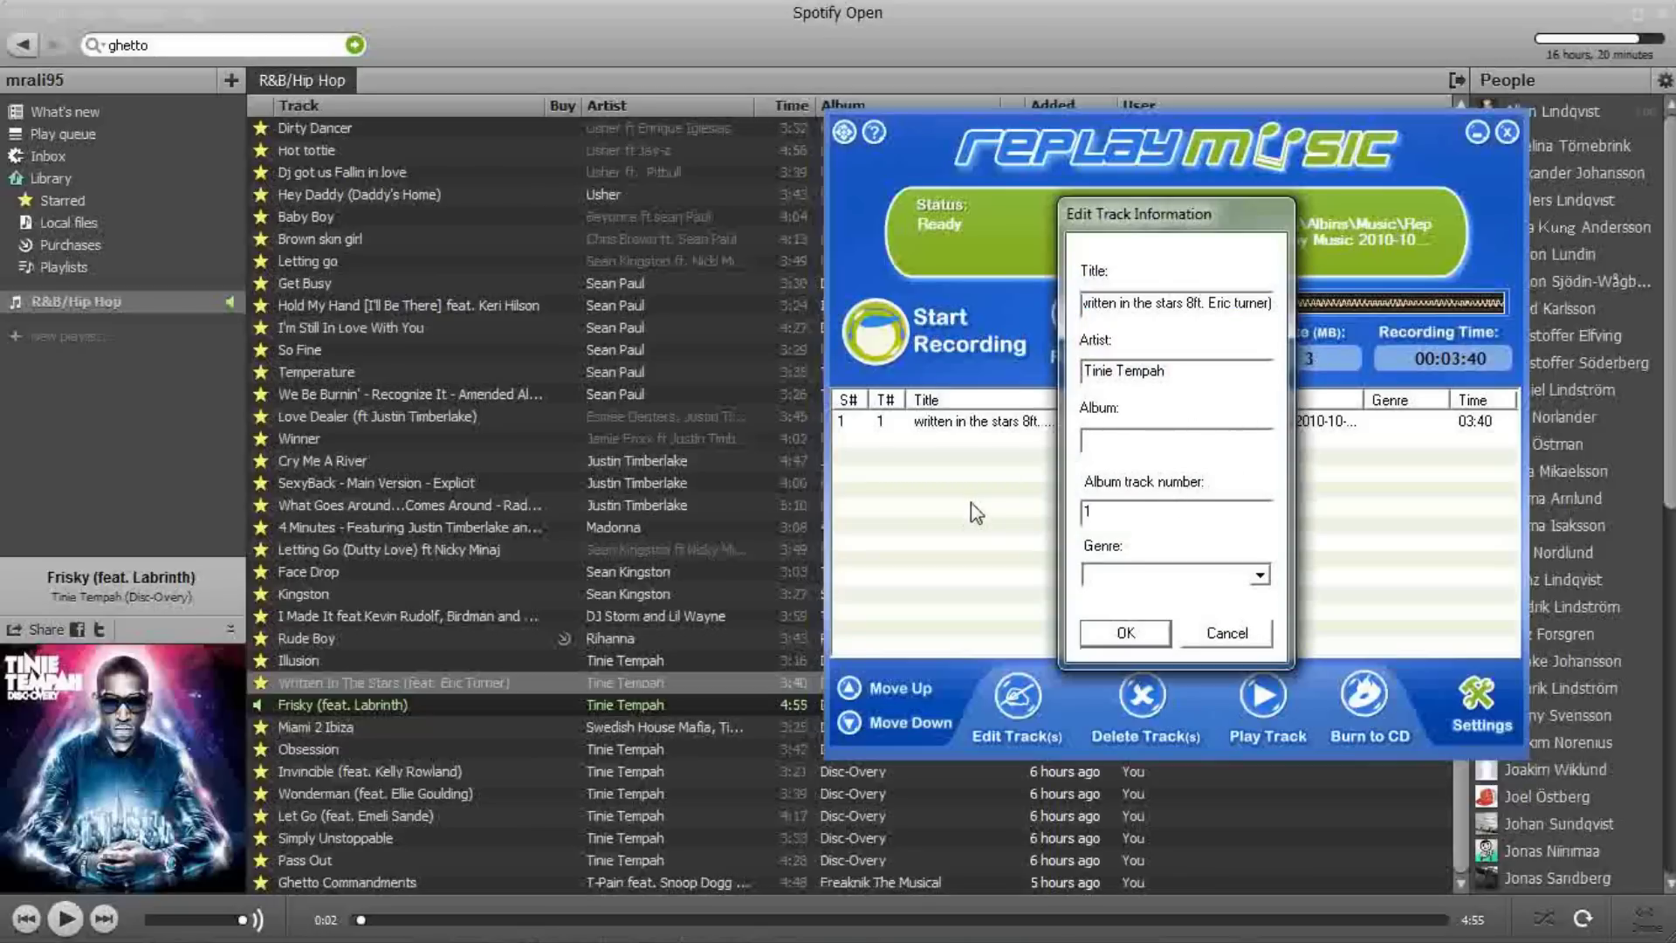
type("Disco")
type("-Overy")
left_click(1143, 634)
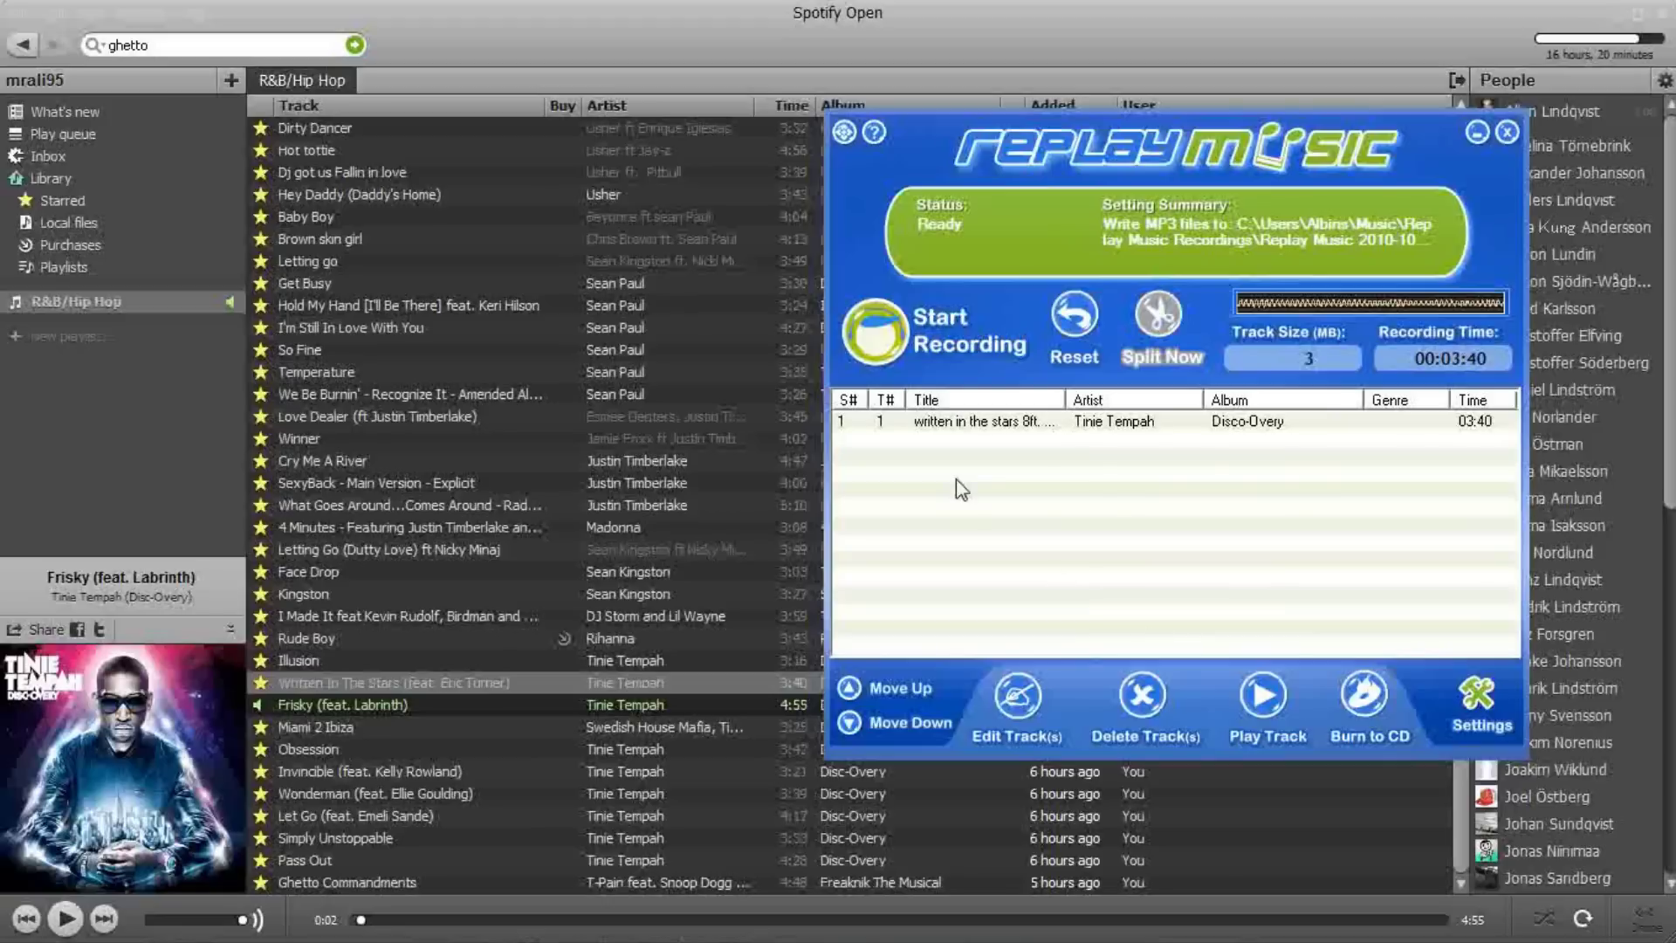
Step: Reset Replay Music to clear the finished recording from its track list
left_click(1095, 424)
left_click(1072, 321)
left_click(1154, 495)
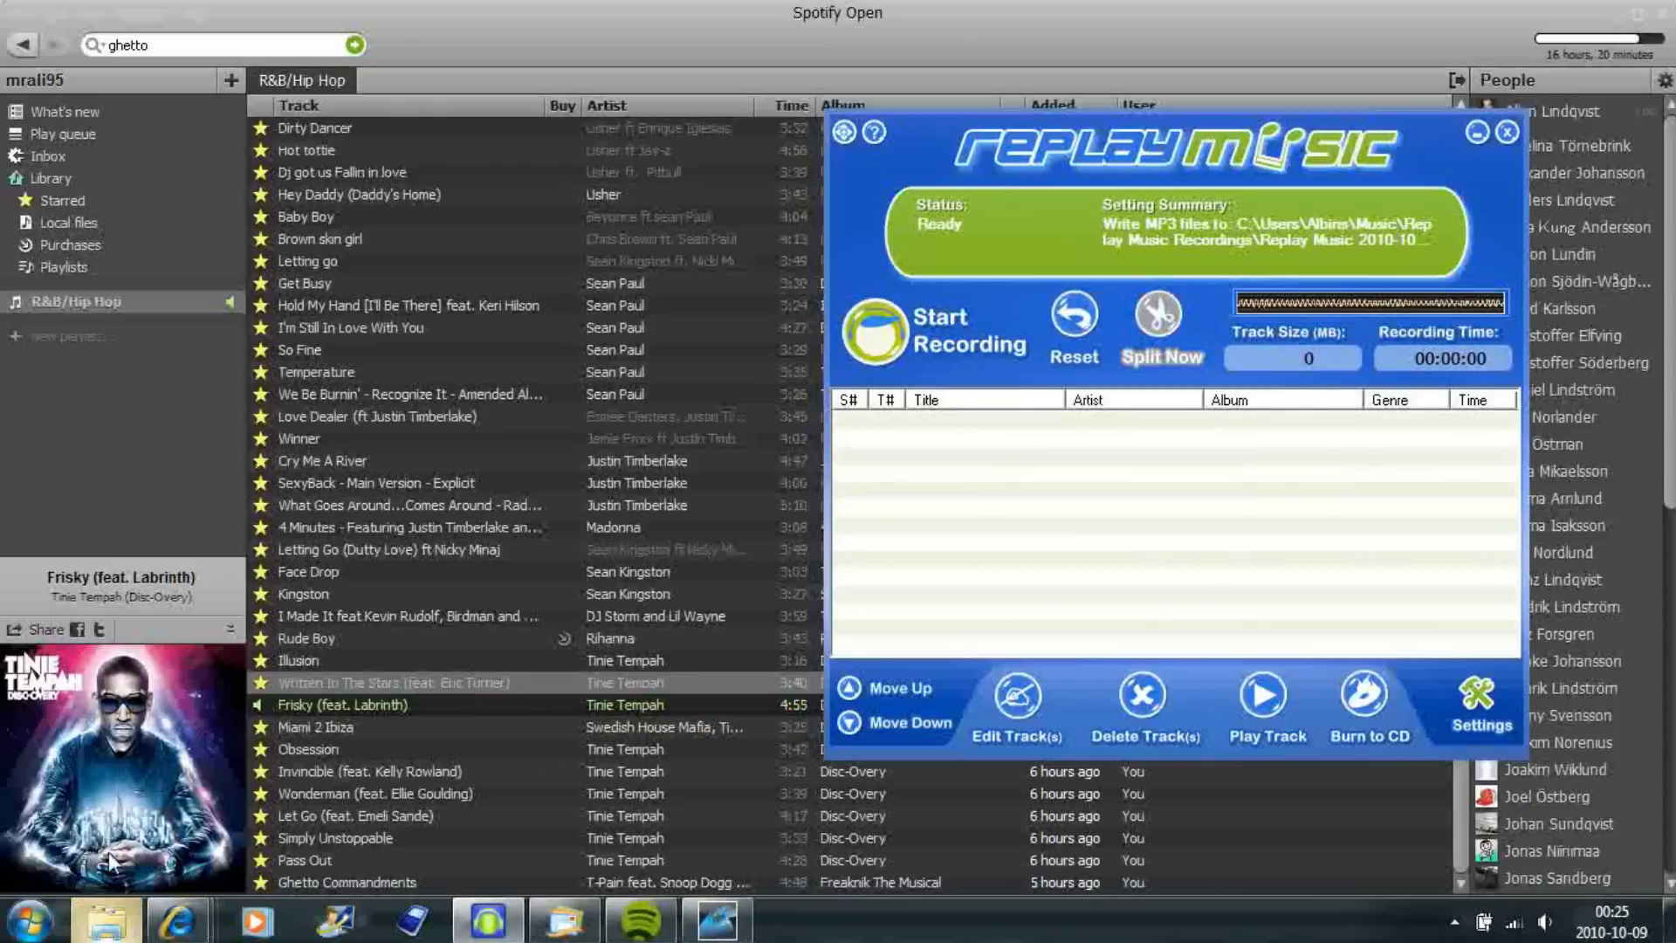
Step: Switch to the file explorer and open the Replay Music 2010-10-09 folder inside Replay Music Recordings in the music library
left_click(106, 921)
double_click(1363, 218)
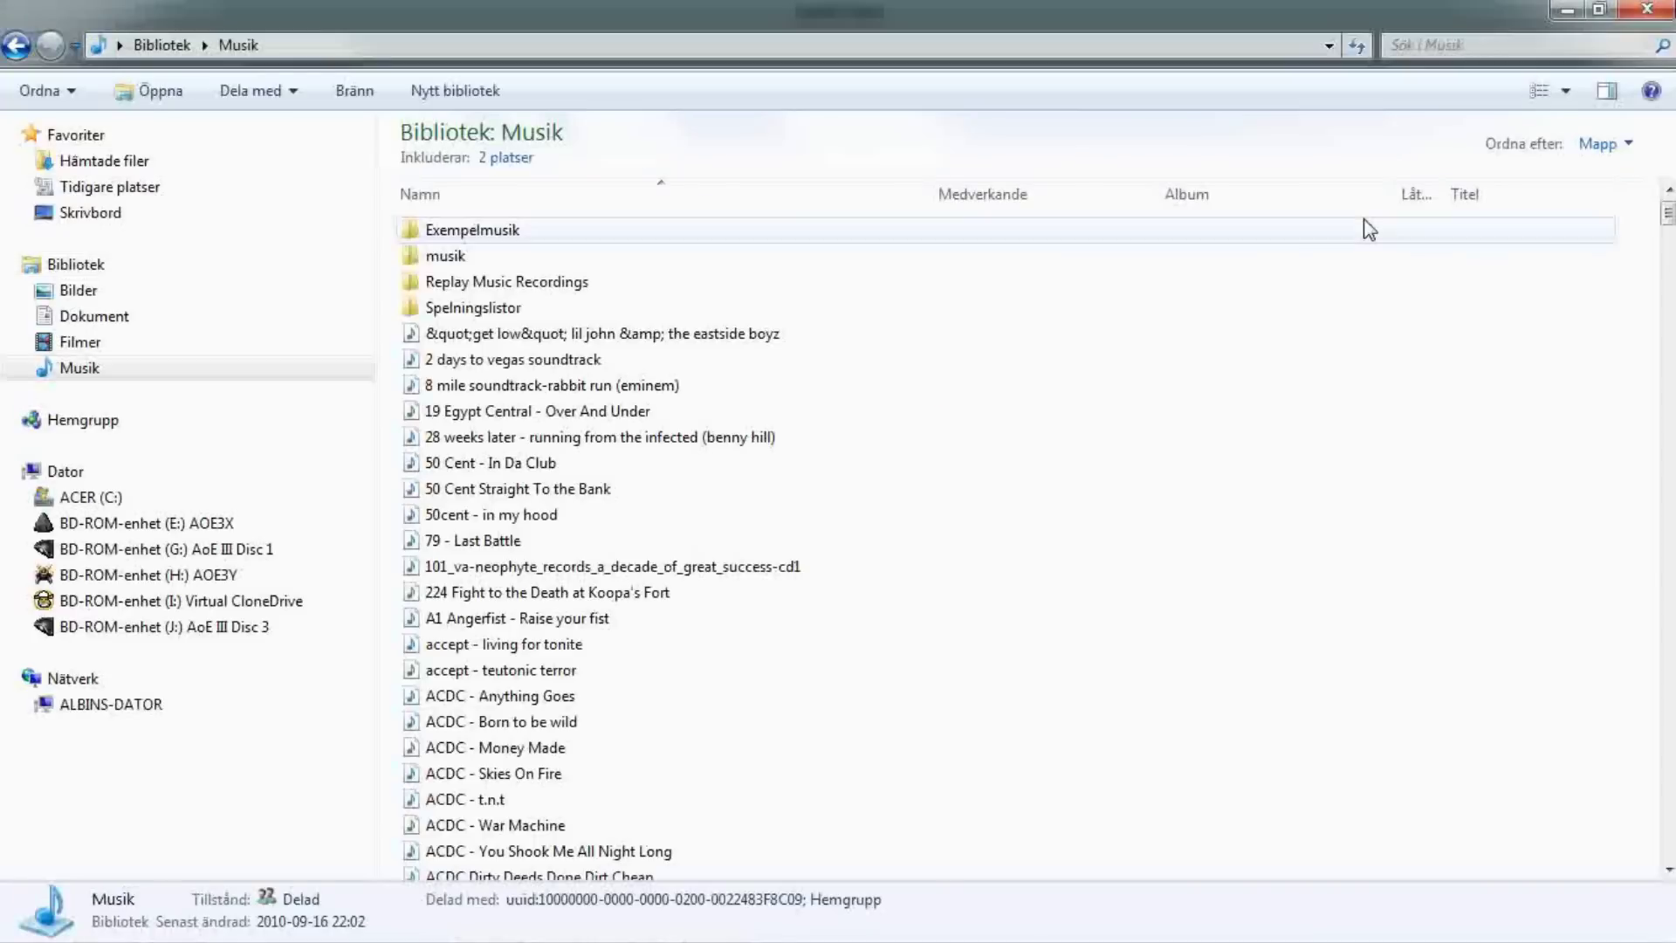
double_click(515, 282)
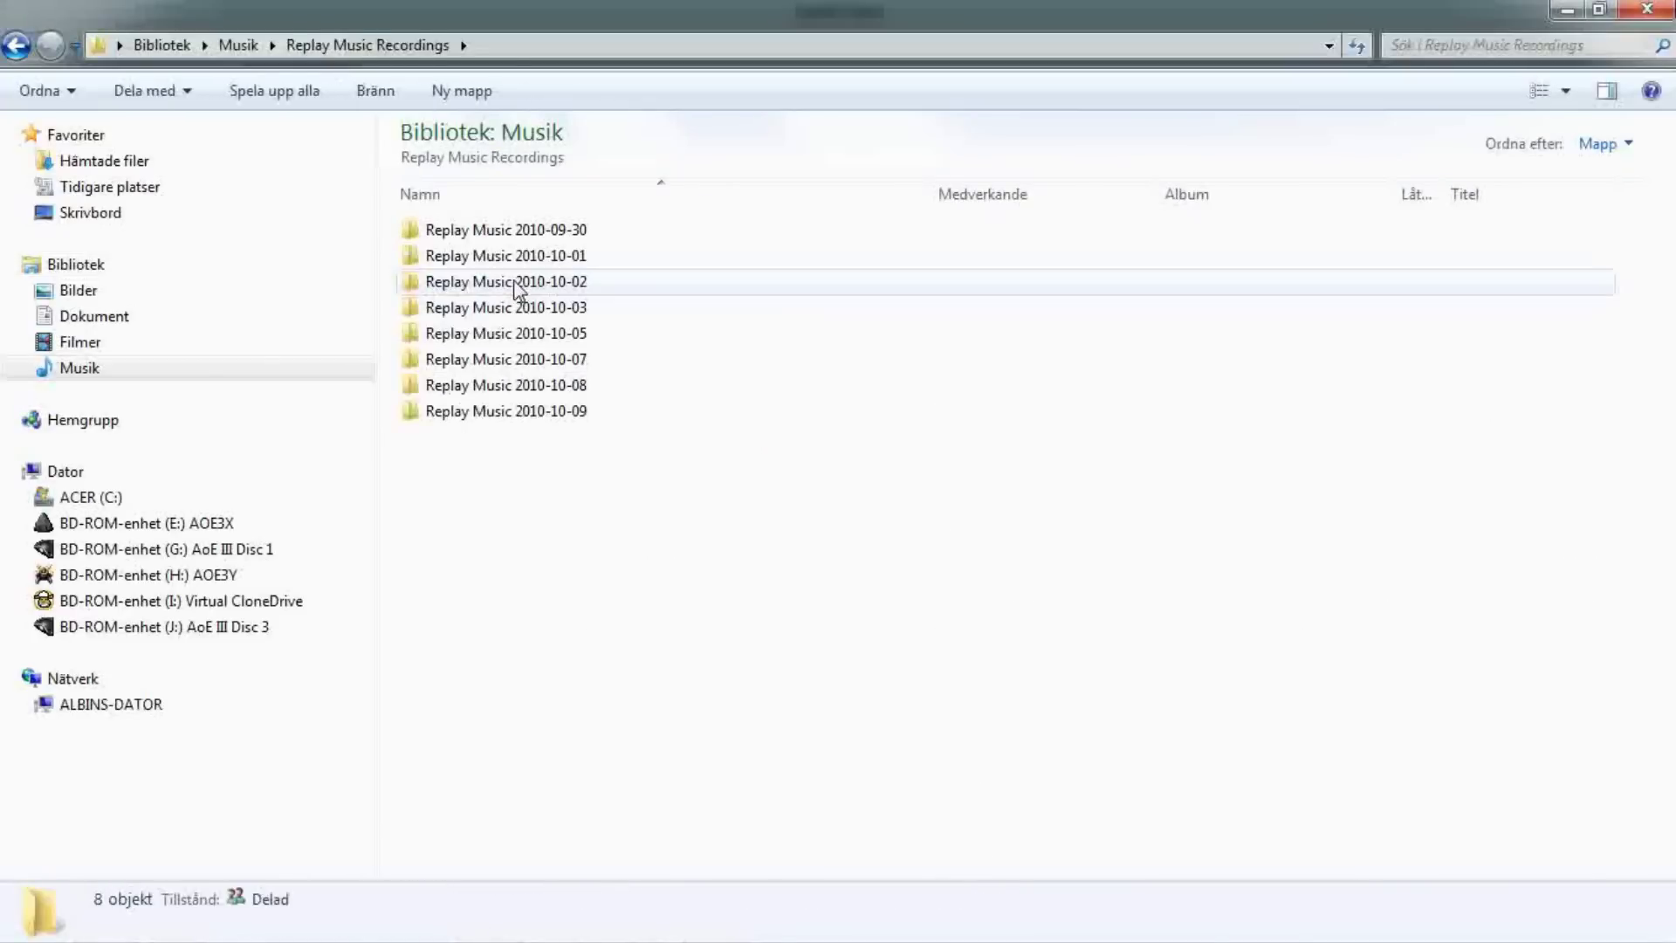
double_click(530, 413)
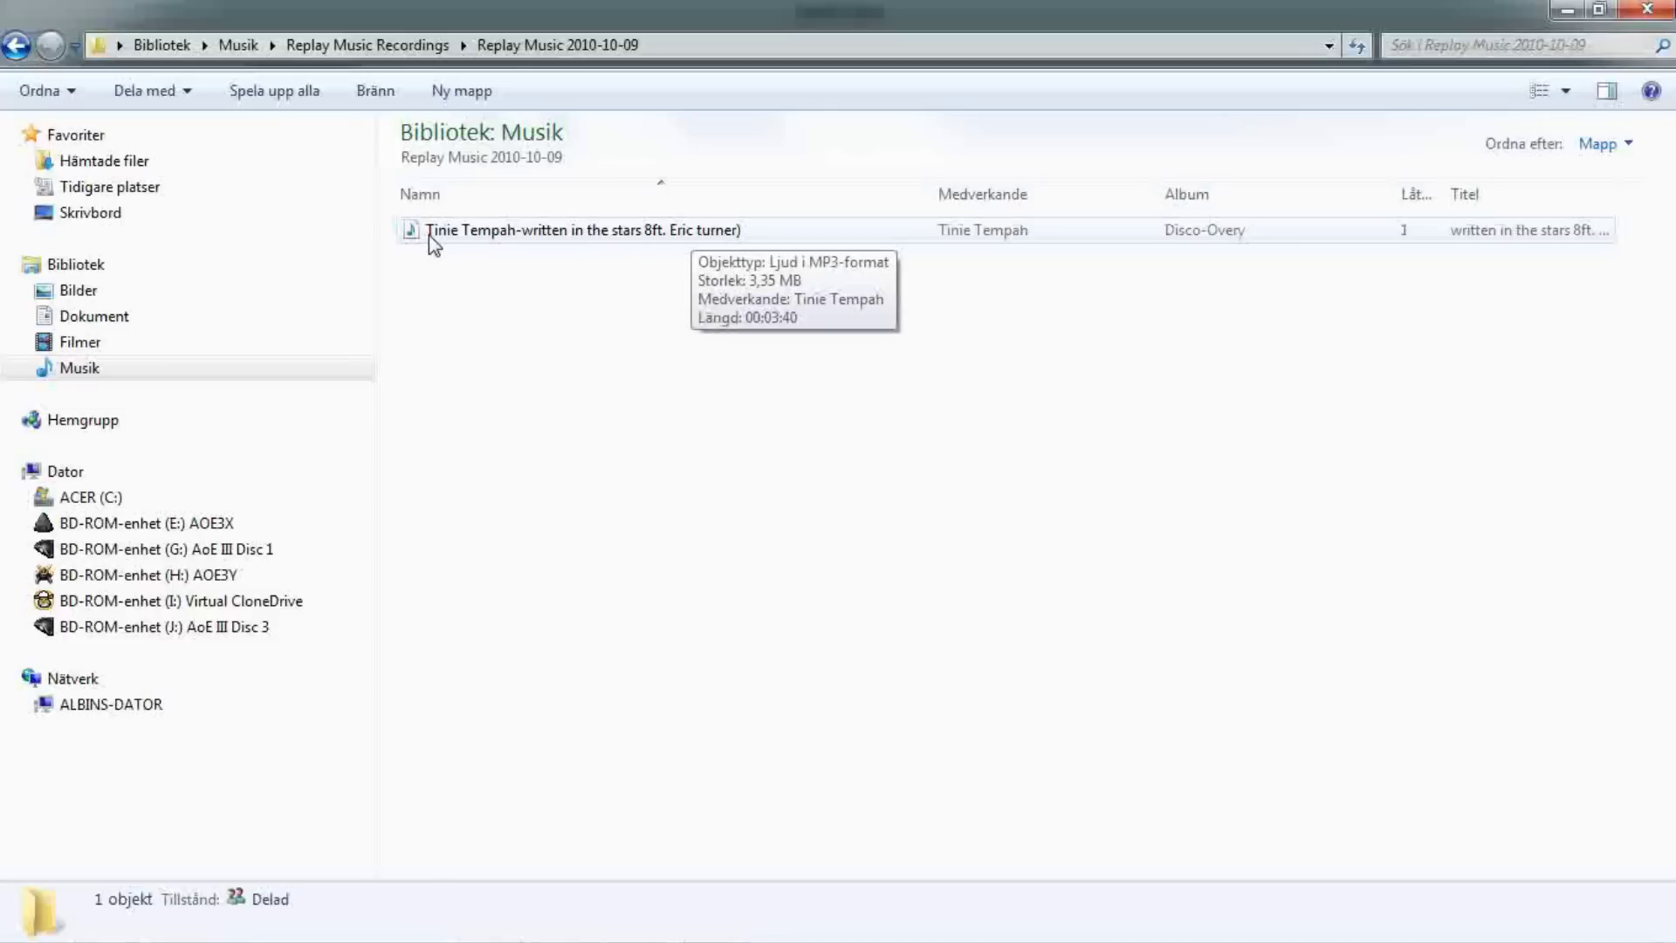
Step: Play the recorded Tinie Tempah MP3 to check it, then close the media player
double_click(569, 231)
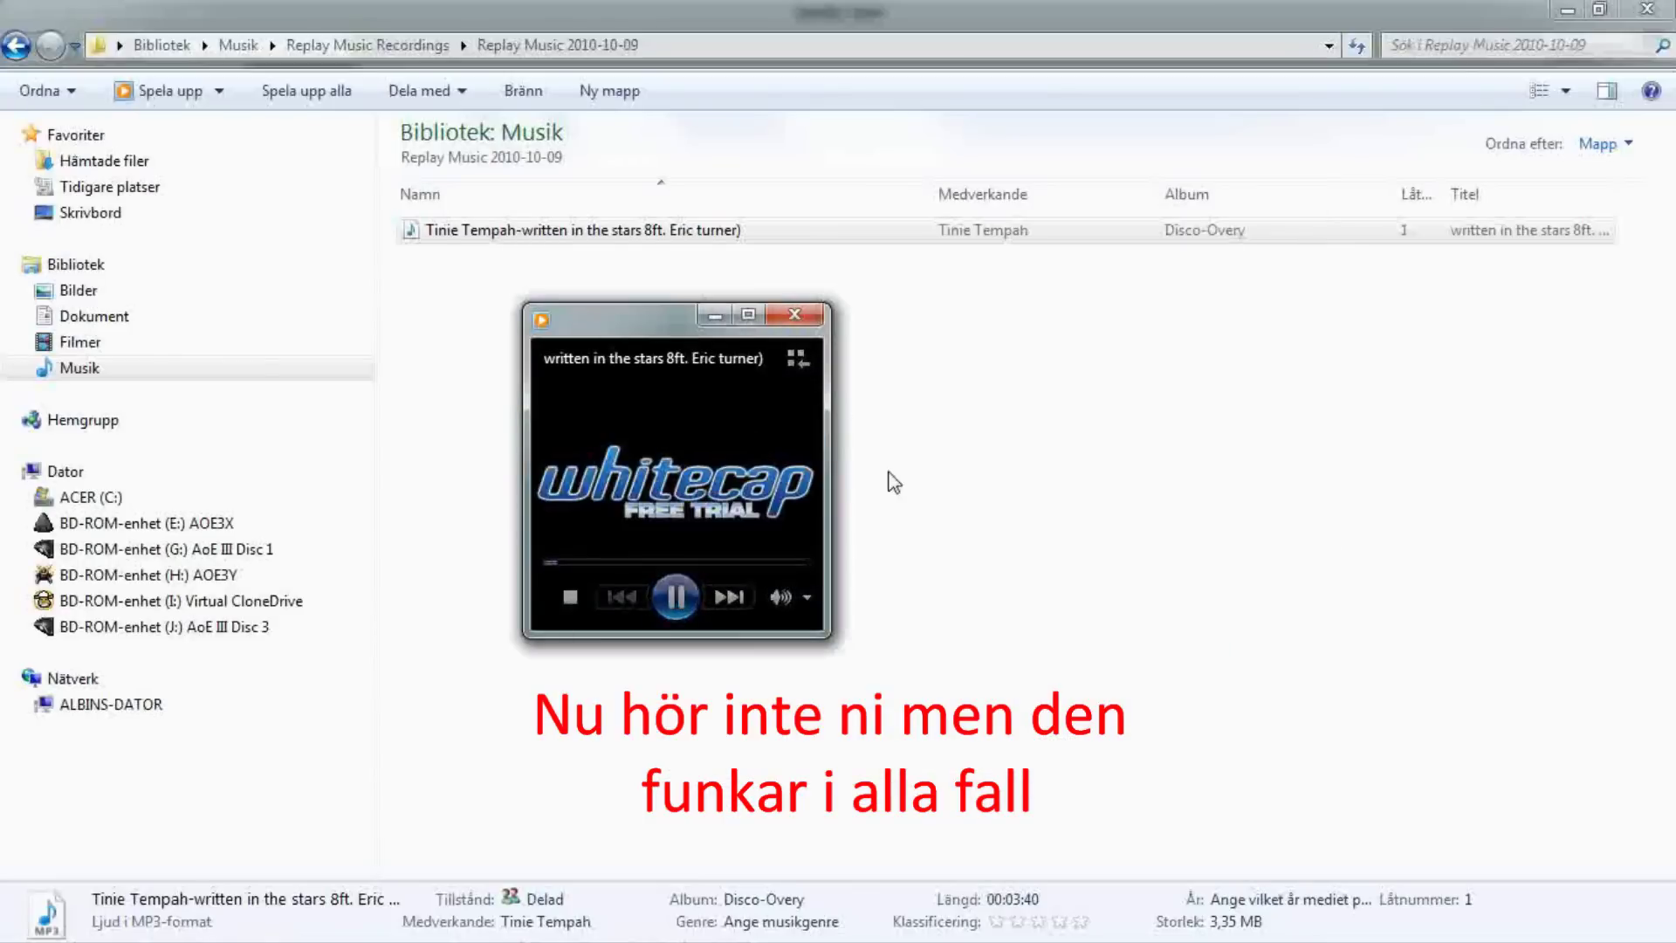
left_click(795, 312)
mouse_move(648, 927)
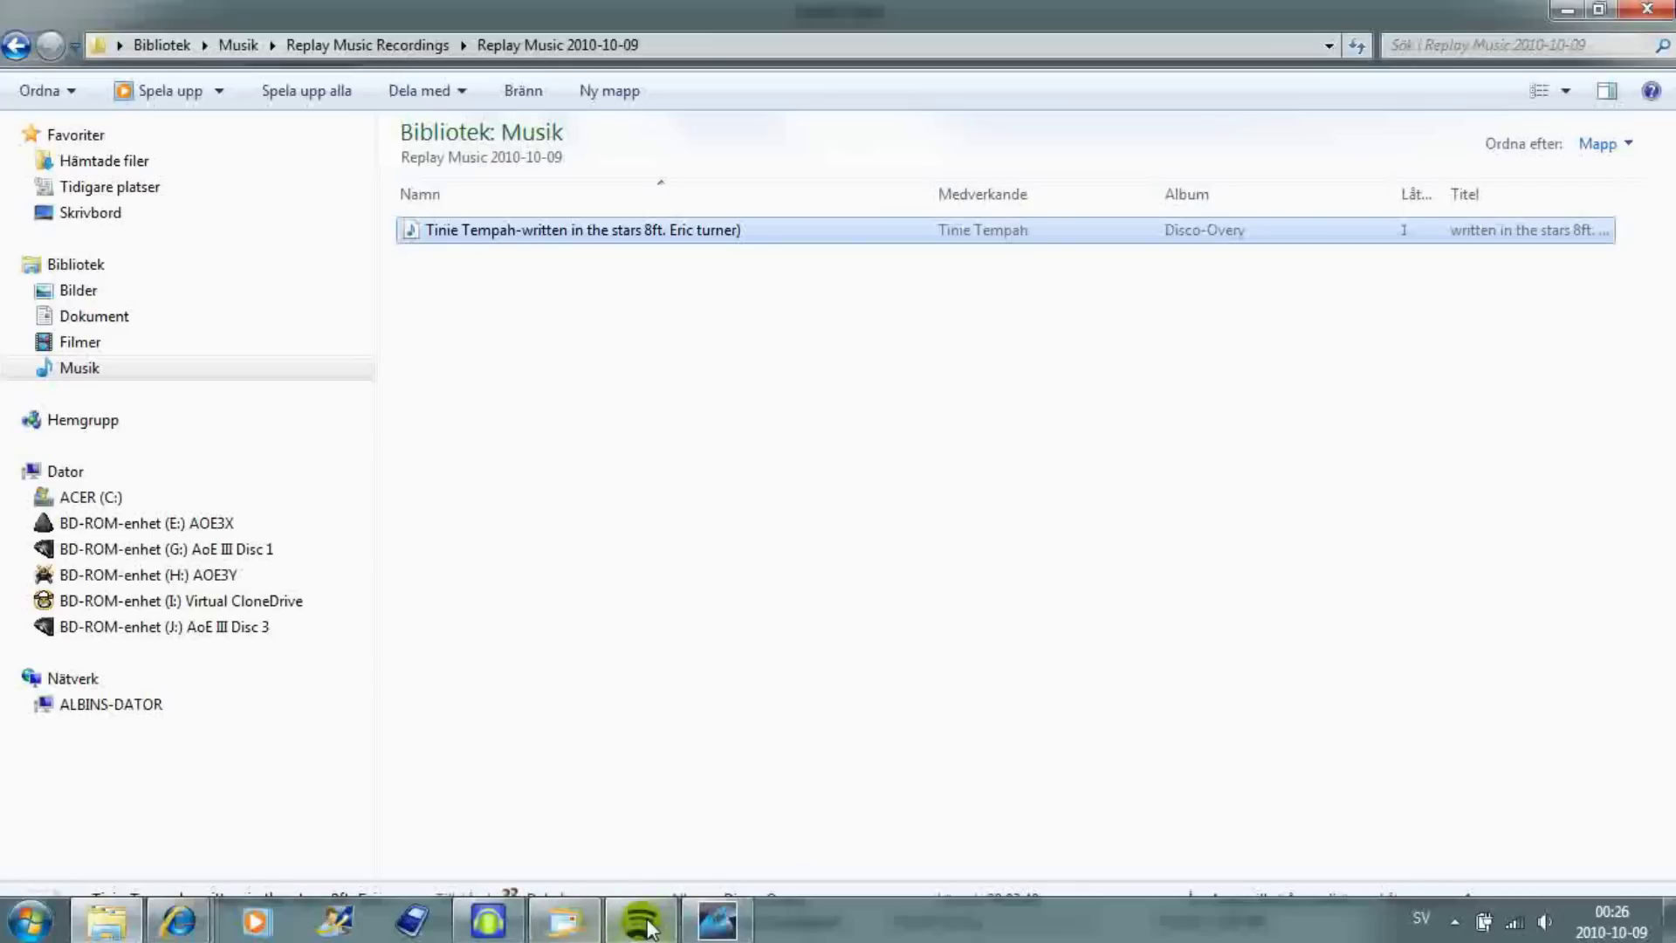